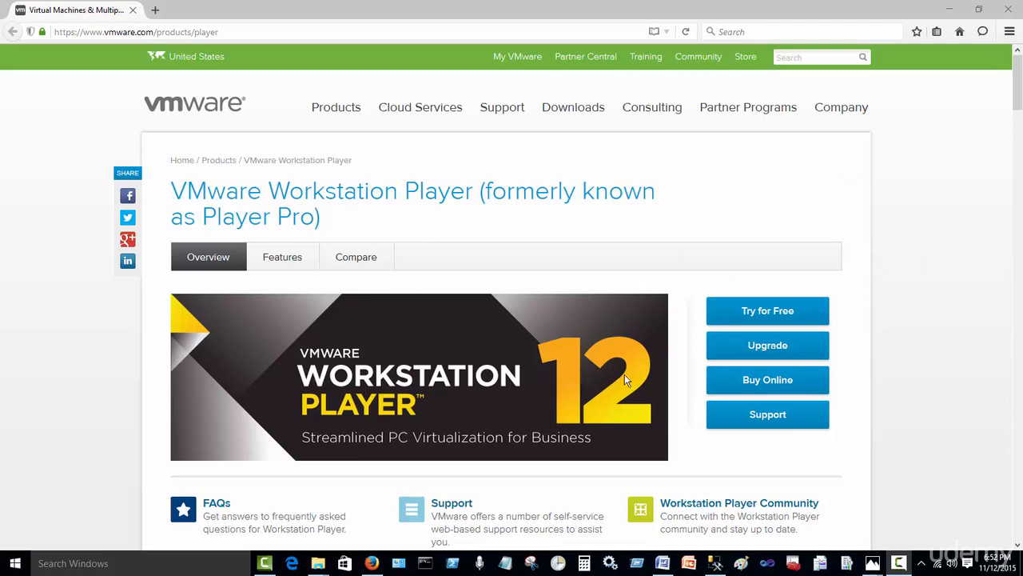
Step: Bring the Word notes with the VMware player link and IPv4 settings to the front
click(668, 566)
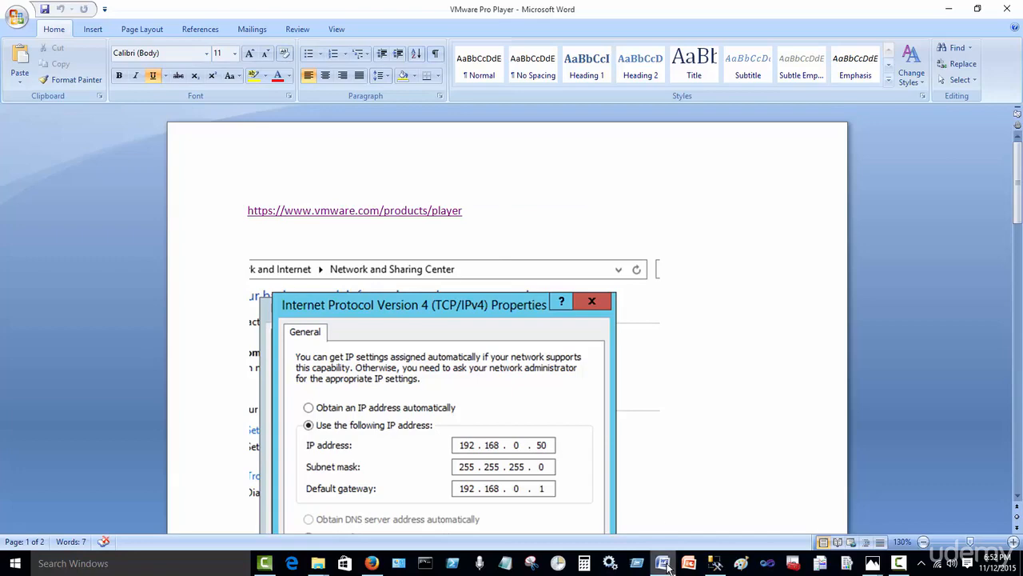
Step: Set Word aside, launch the VMware-player-12.0.0-2985596 installer from Downloads, and clear the Explorer windows
click(665, 564)
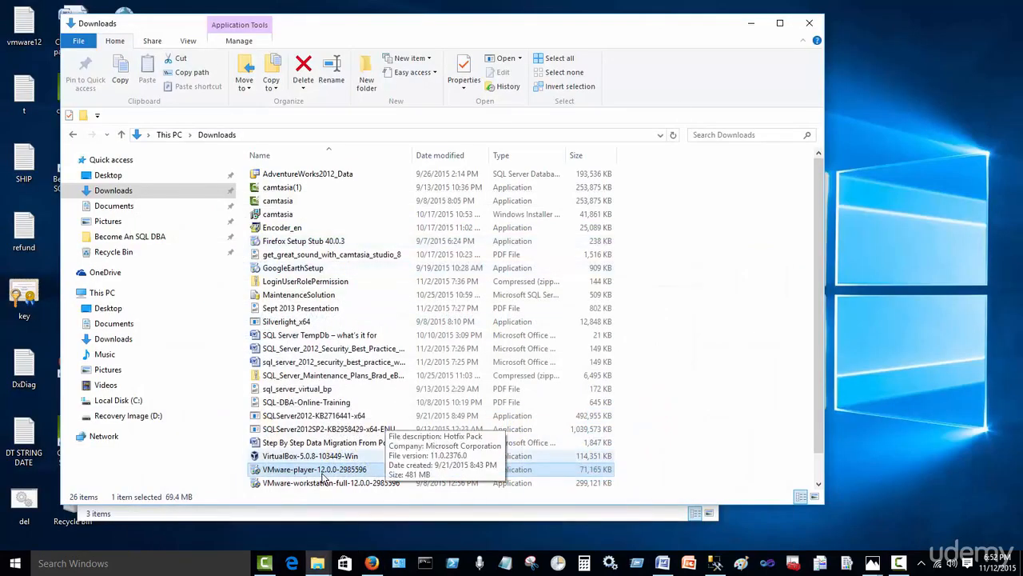
double_click(320, 474)
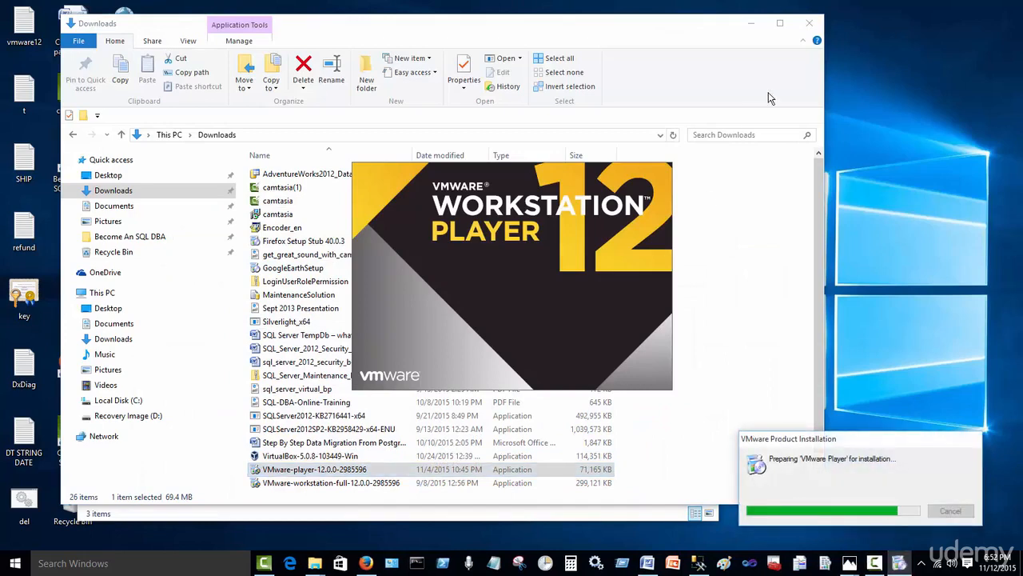
click(751, 22)
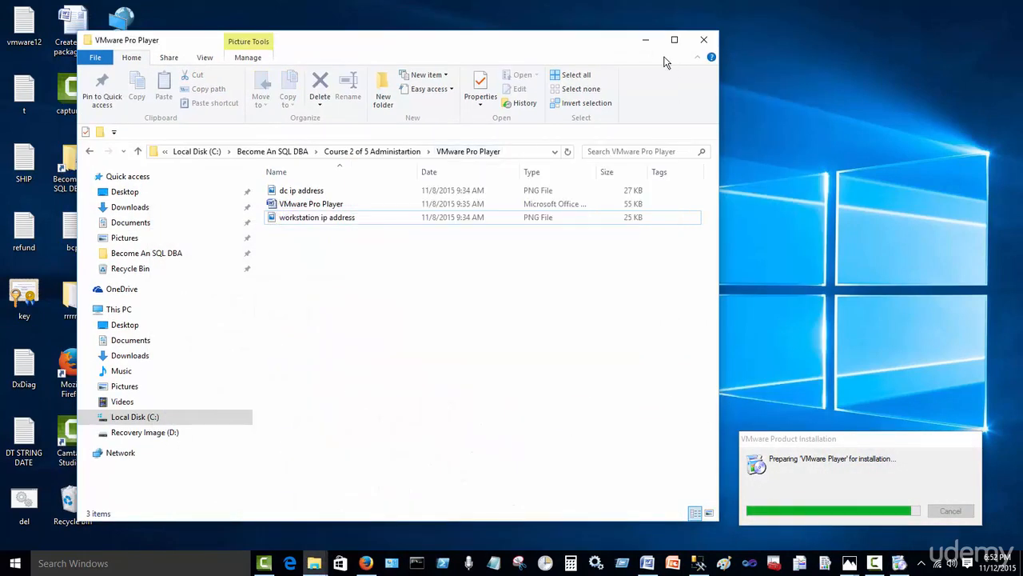
click(646, 40)
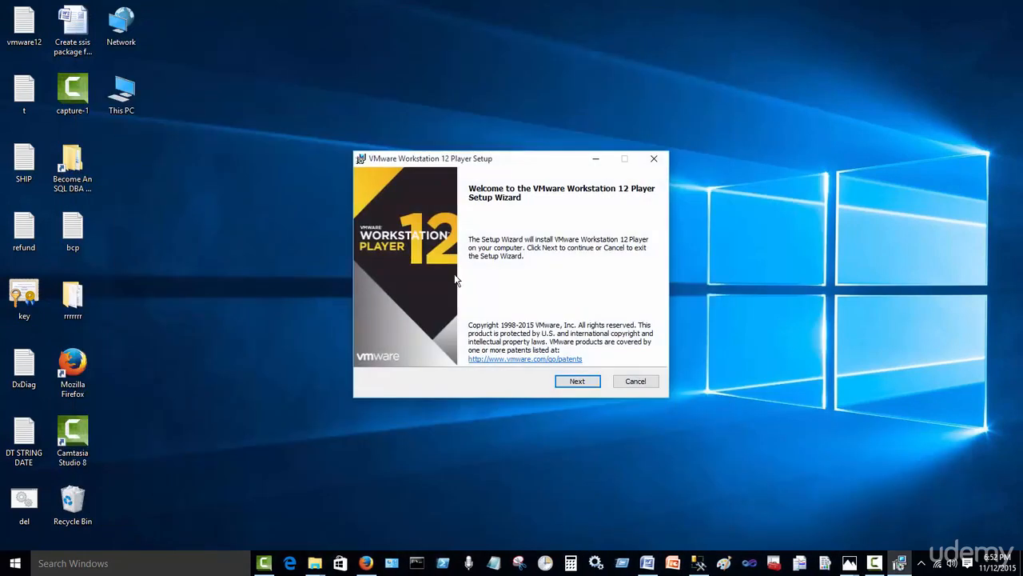
Step: Accept the license, enable the Enhanced Keyboard Driver, keep the default options and start installing
click(579, 383)
click(470, 354)
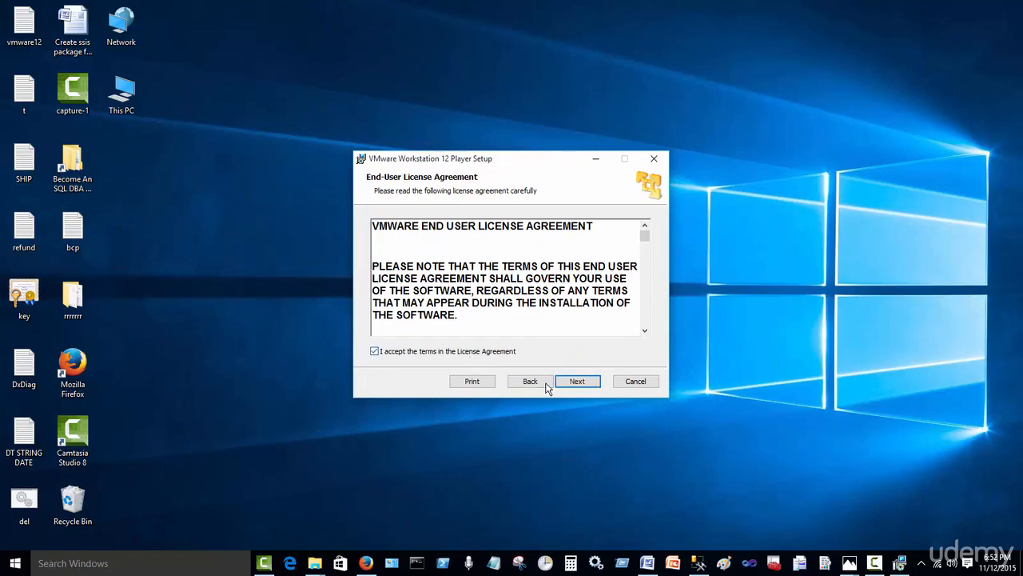
click(576, 382)
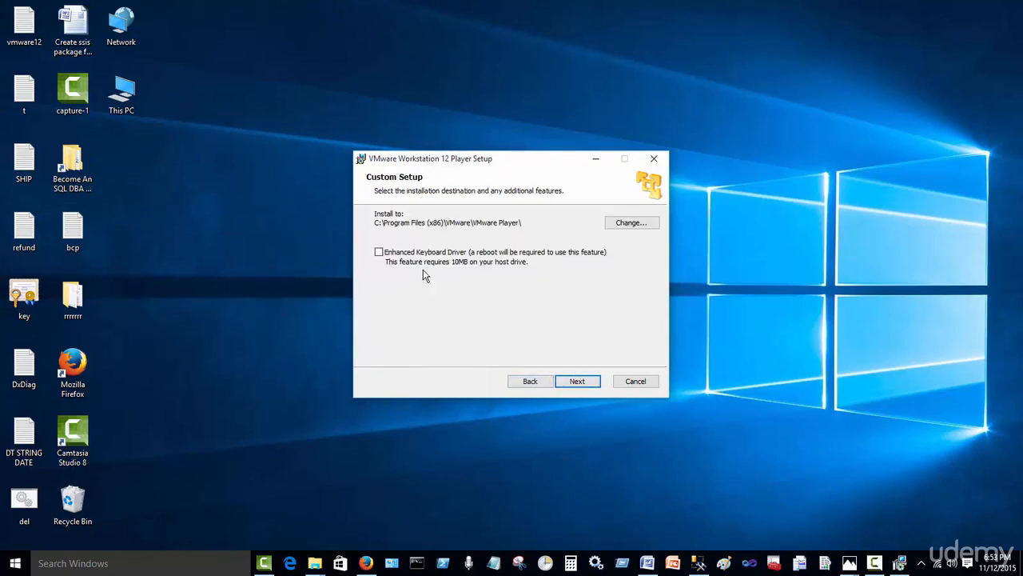
click(379, 253)
click(579, 385)
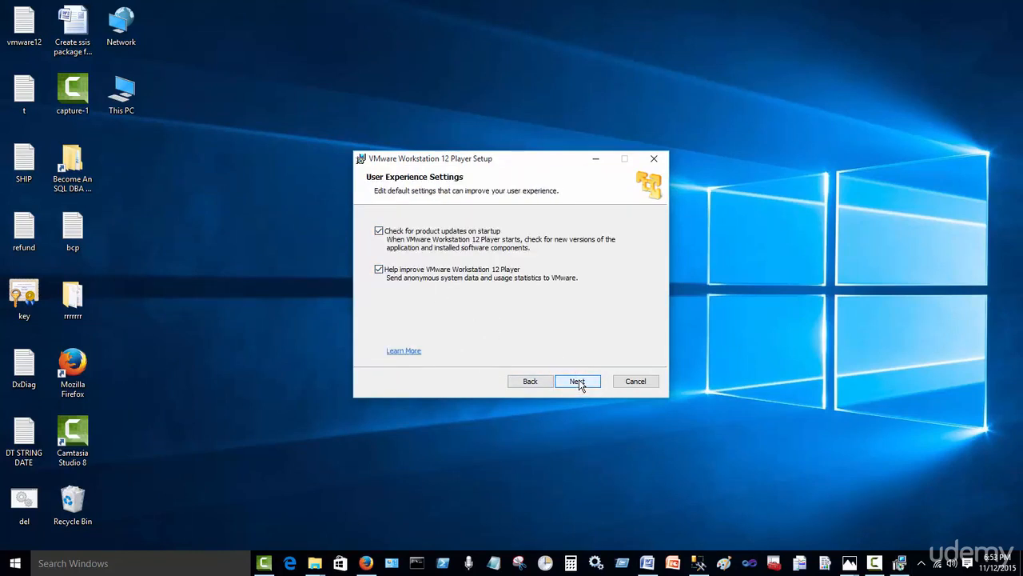
click(582, 386)
click(582, 383)
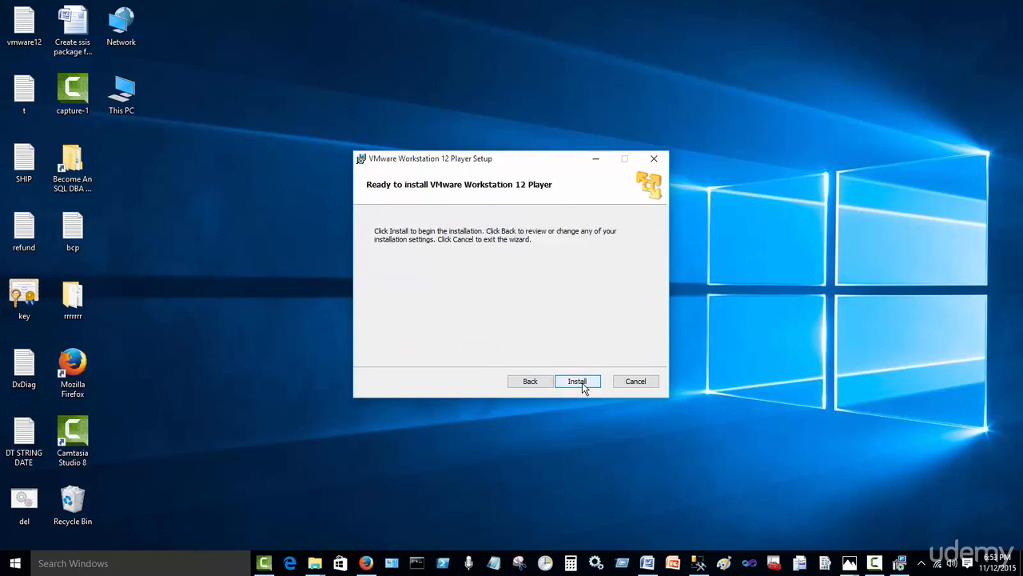
click(582, 382)
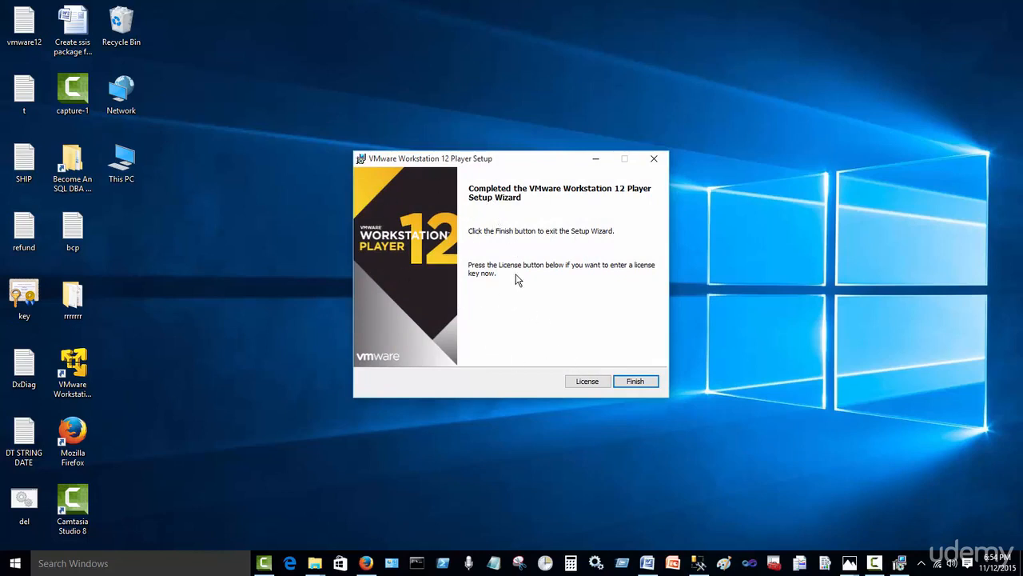
Step: Finish the completed VMware Workstation 12 Player setup and close the wizard
click(644, 386)
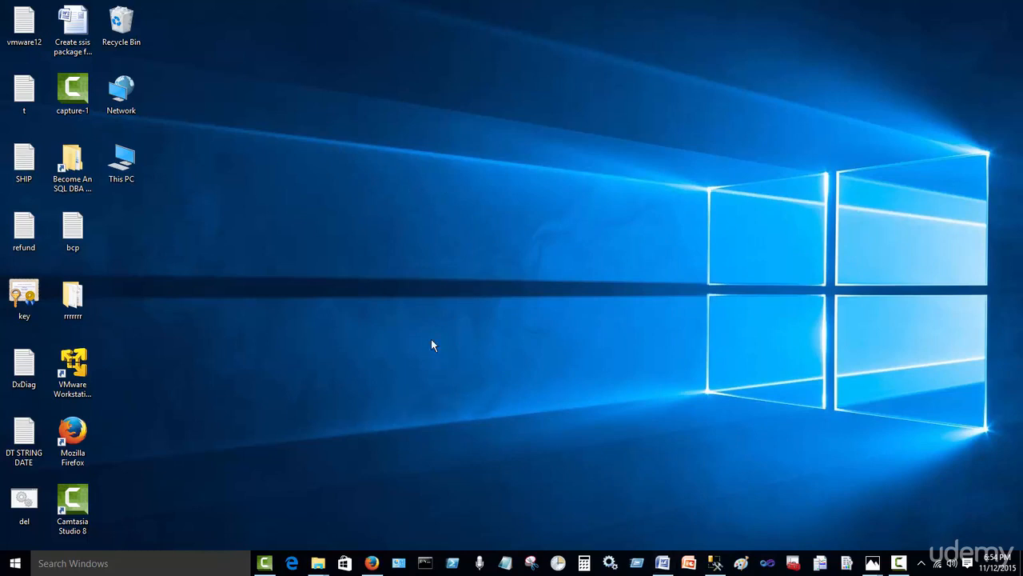
Step: Launch VMware Workstation 12 Player, remove Windows Domain Controller from the library, and maximize the window
click(74, 365)
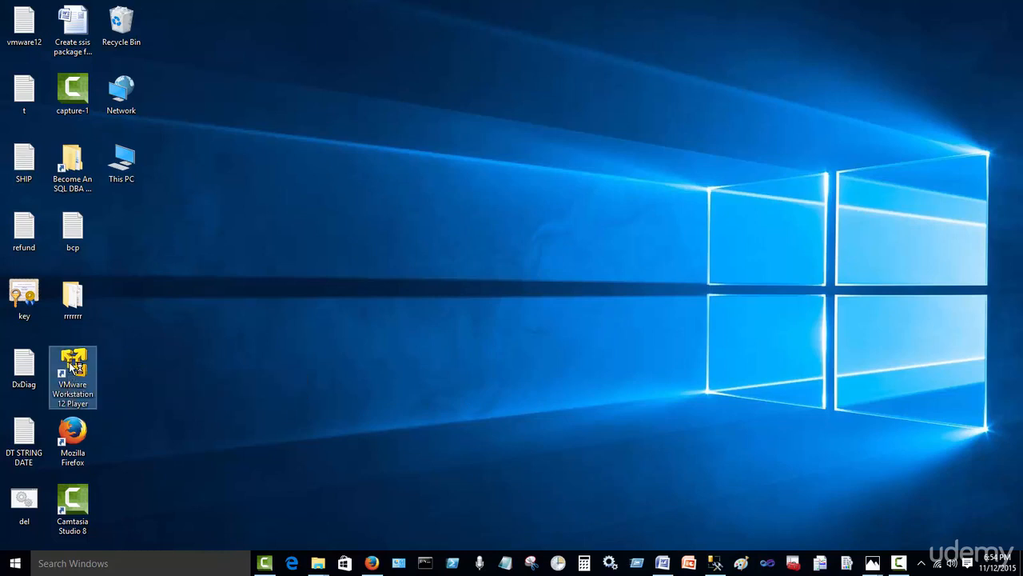
double_click(73, 365)
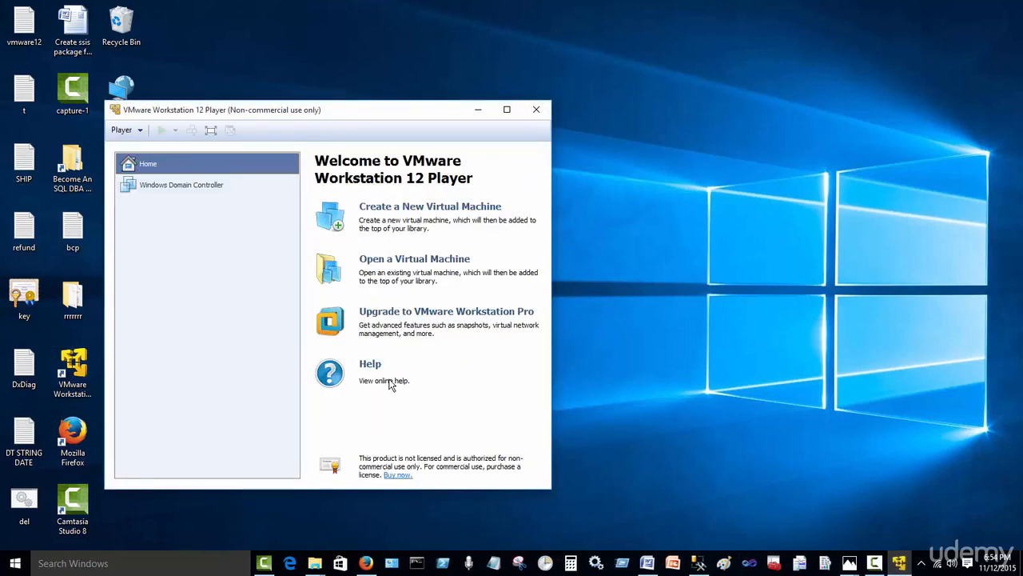
right_click(207, 187)
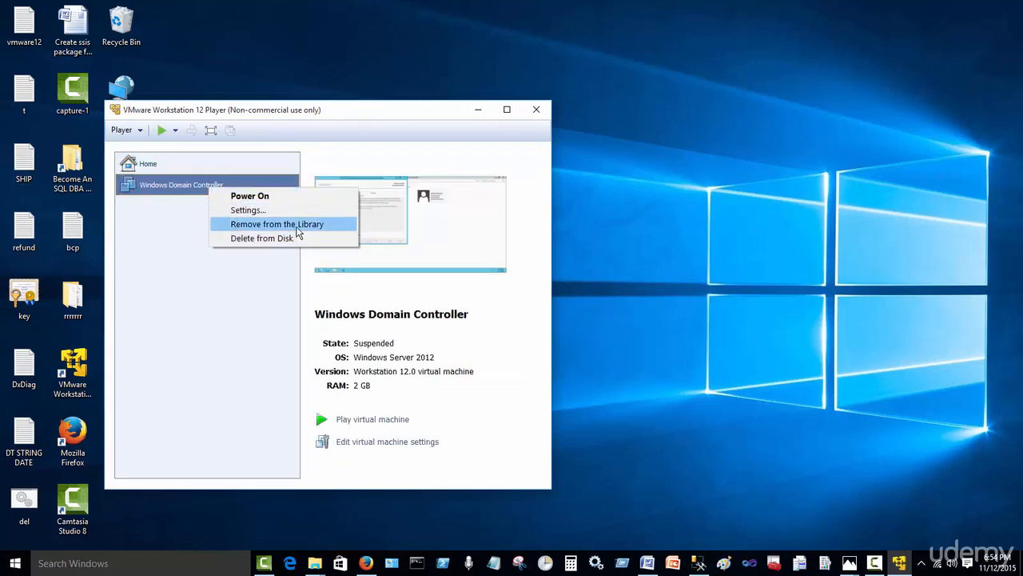
click(285, 224)
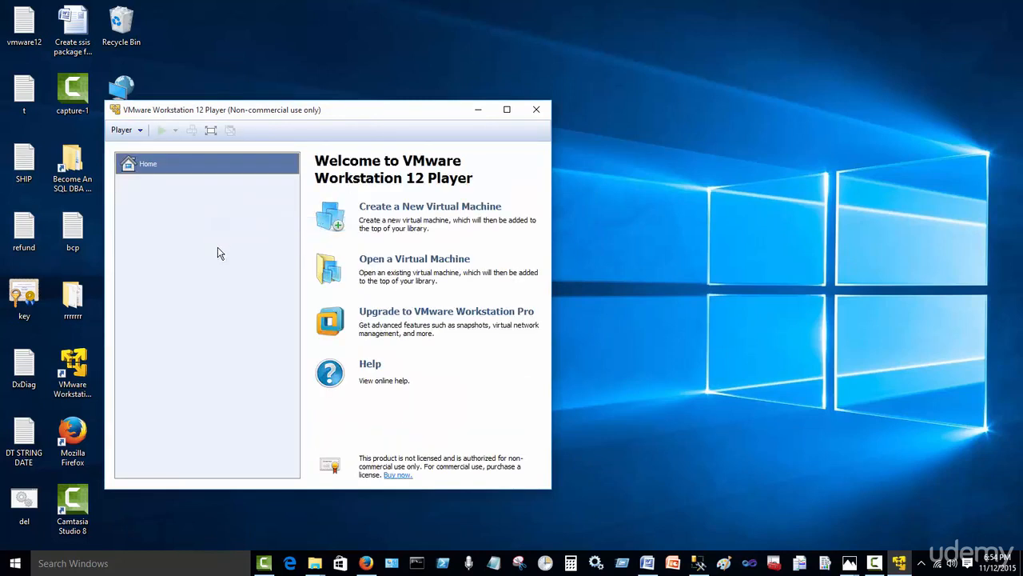
click(507, 109)
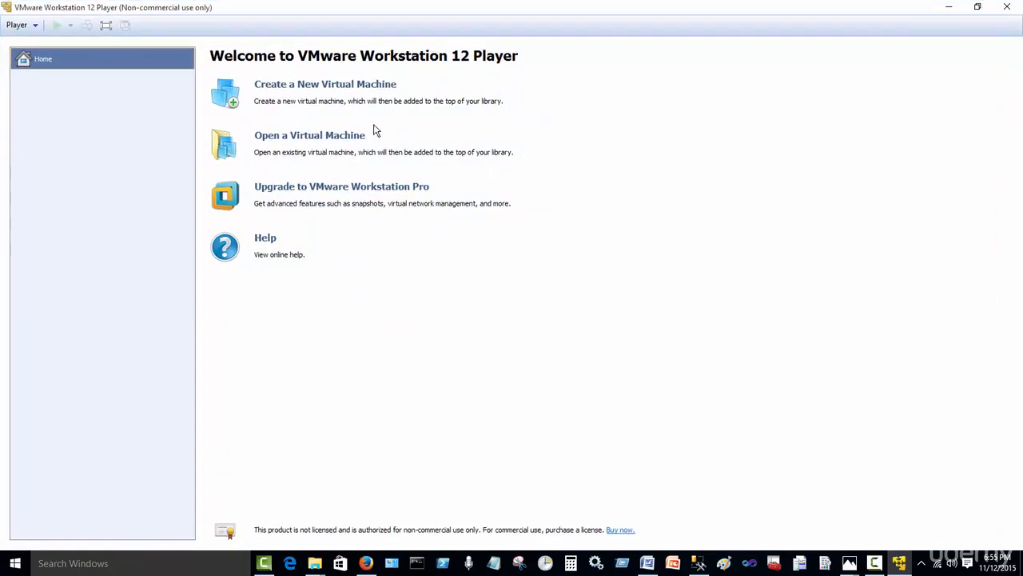
Step: Start a new virtual machine from the Windows Server 2012 ISO without a product key
click(339, 90)
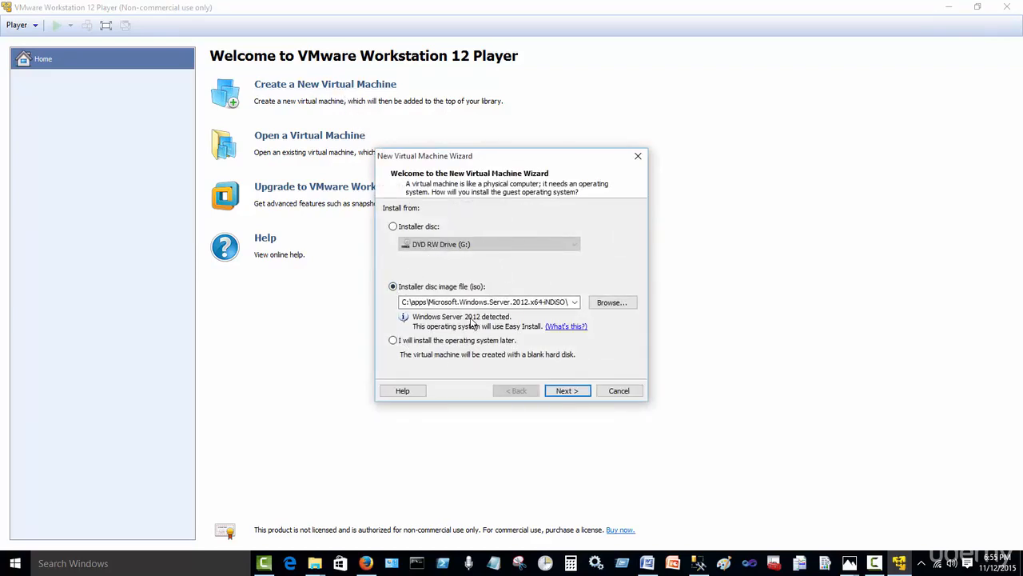
click(564, 391)
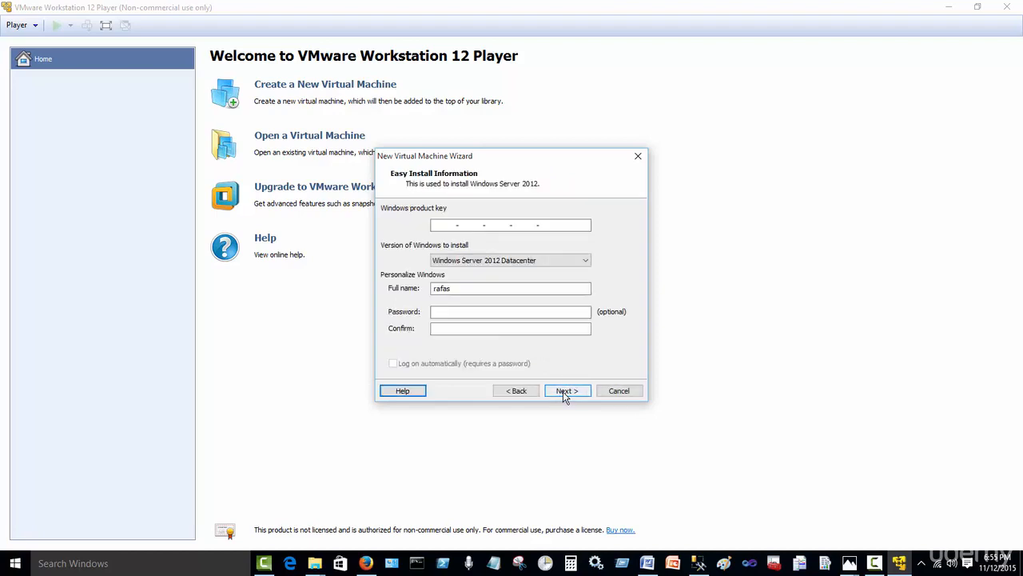
click(564, 393)
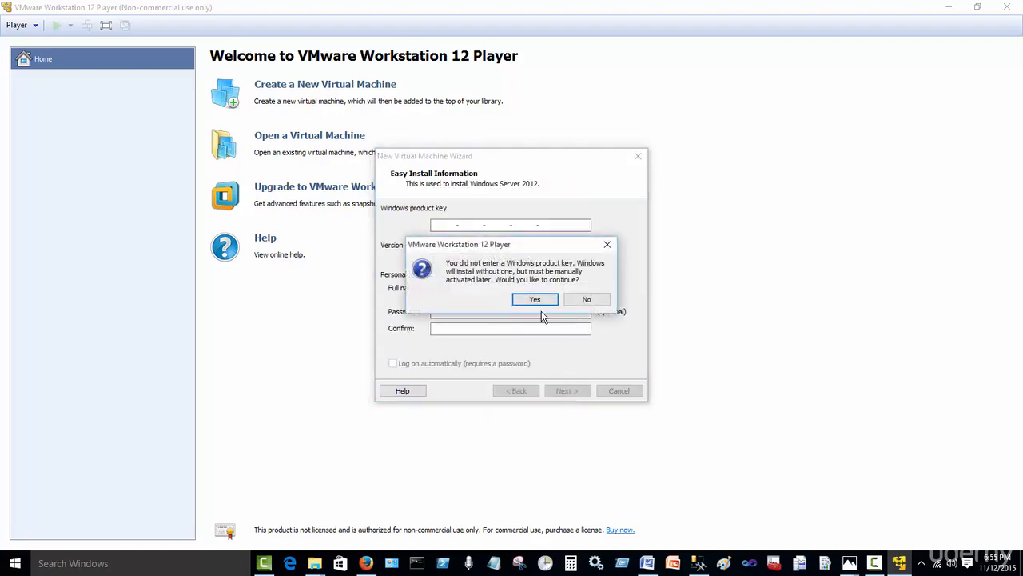
click(536, 300)
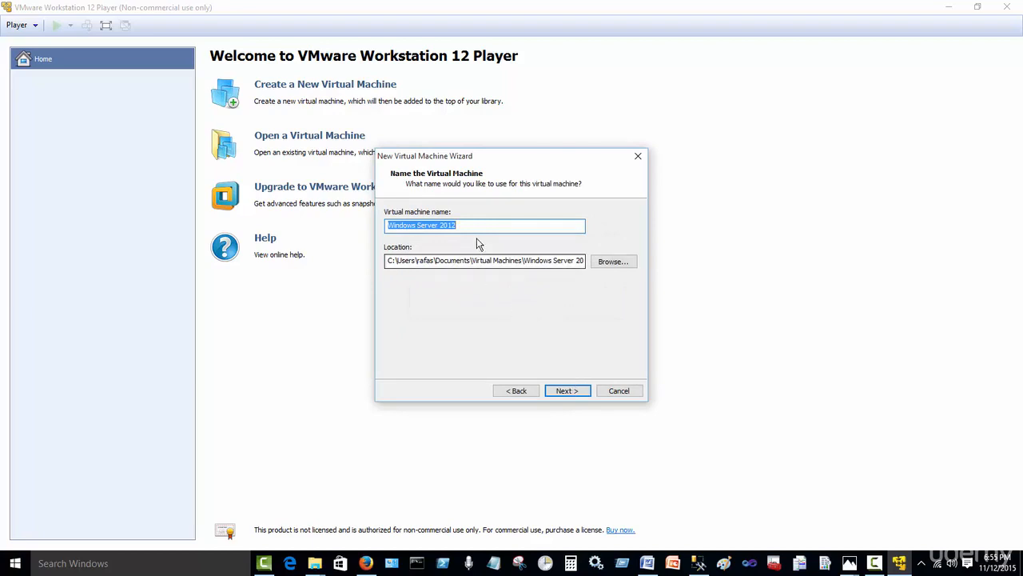
Step: Name the VM DomainController, keep the 60 GB split disk, and create it
drag(478, 225, 341, 224)
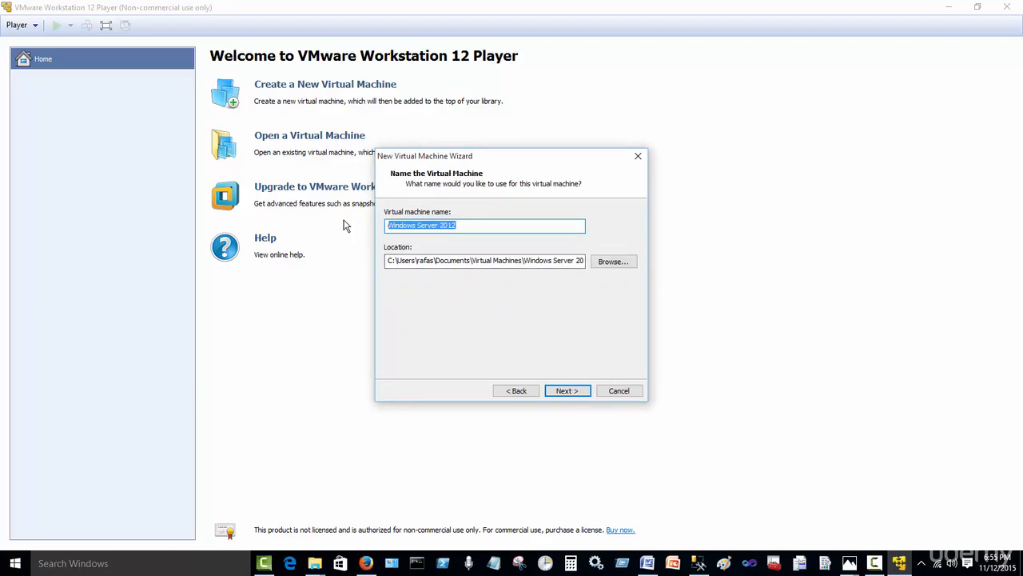
text(d)
key(BackSpace)
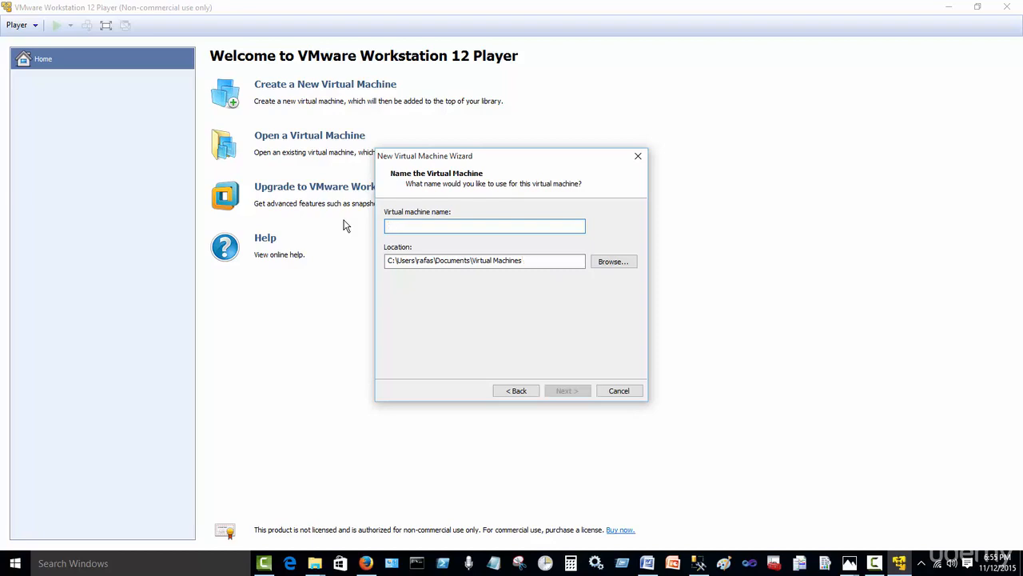
text(do)
text(DomainController)
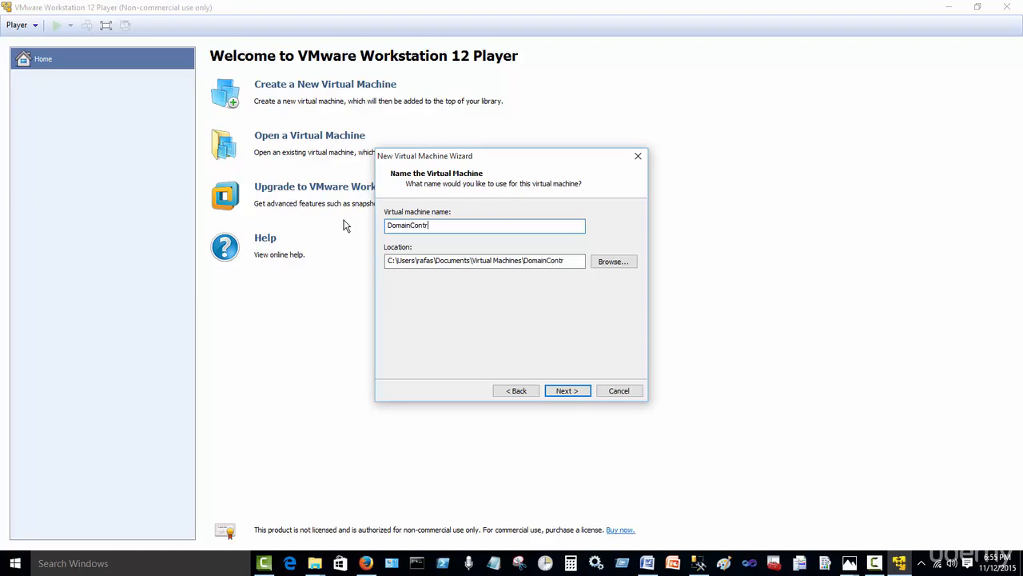
click(567, 390)
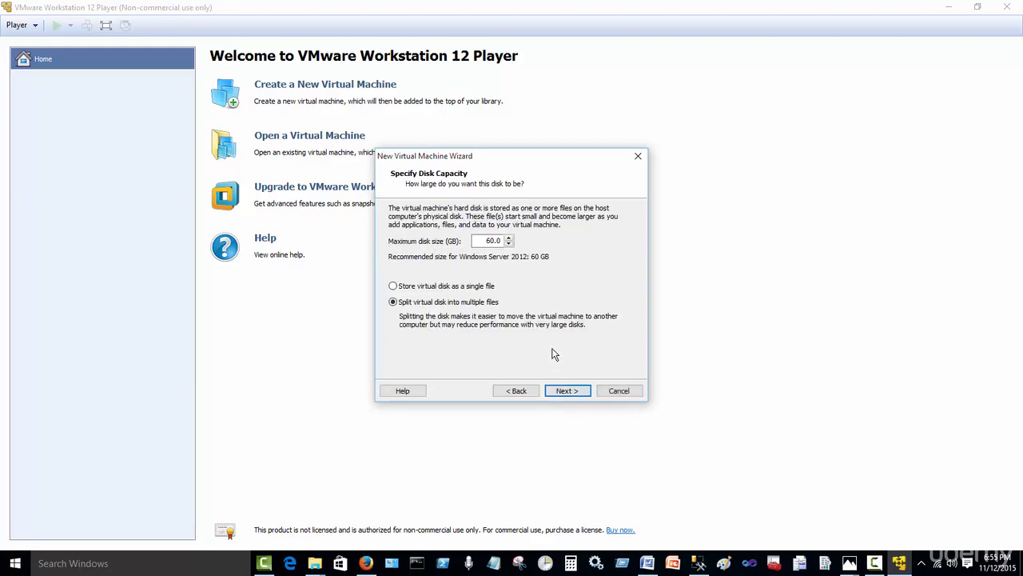
click(567, 390)
click(566, 391)
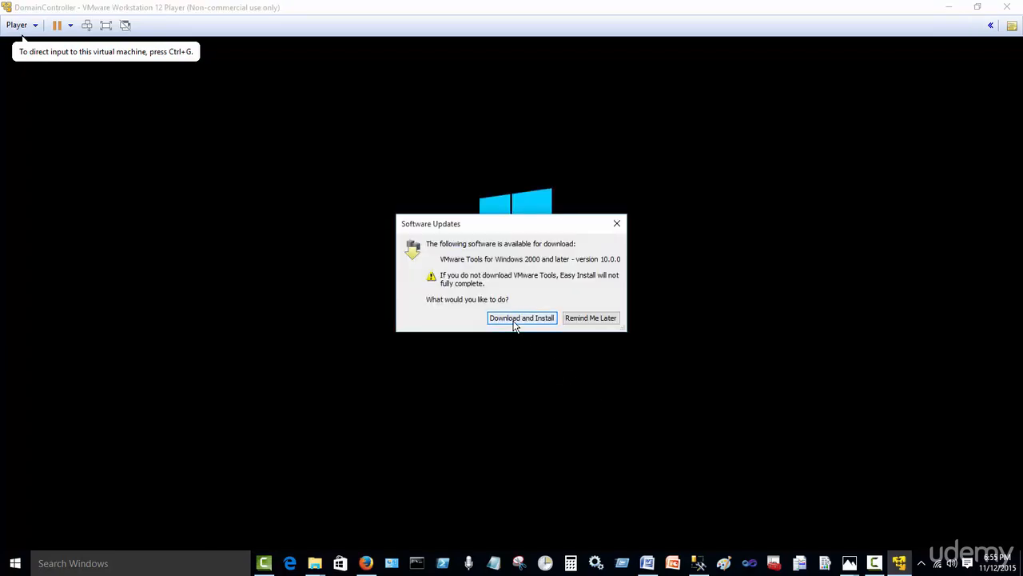
Step: Download and install VMware Tools and let Windows Server 2012 setup finish into Server Manager
click(516, 319)
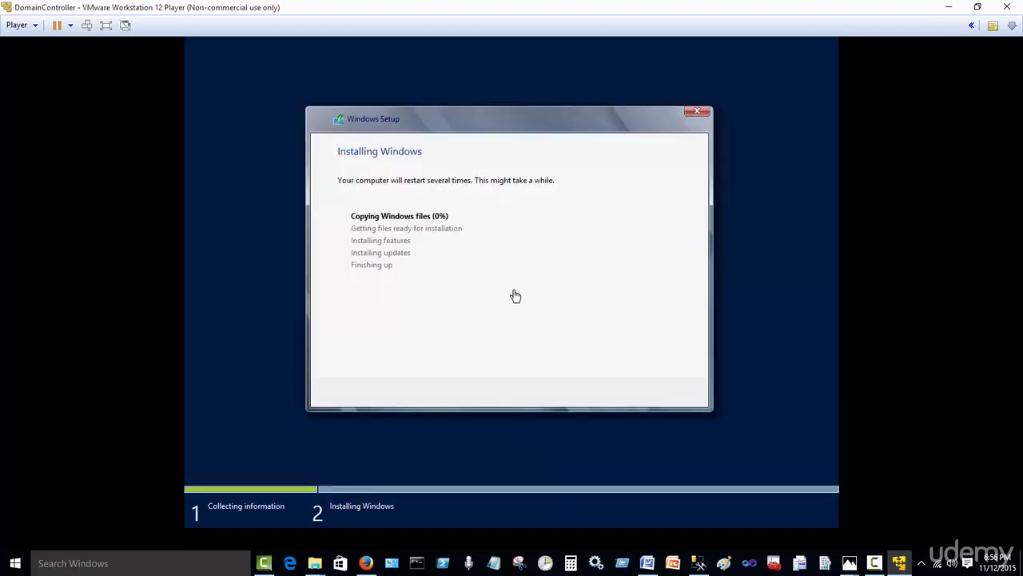
click(874, 562)
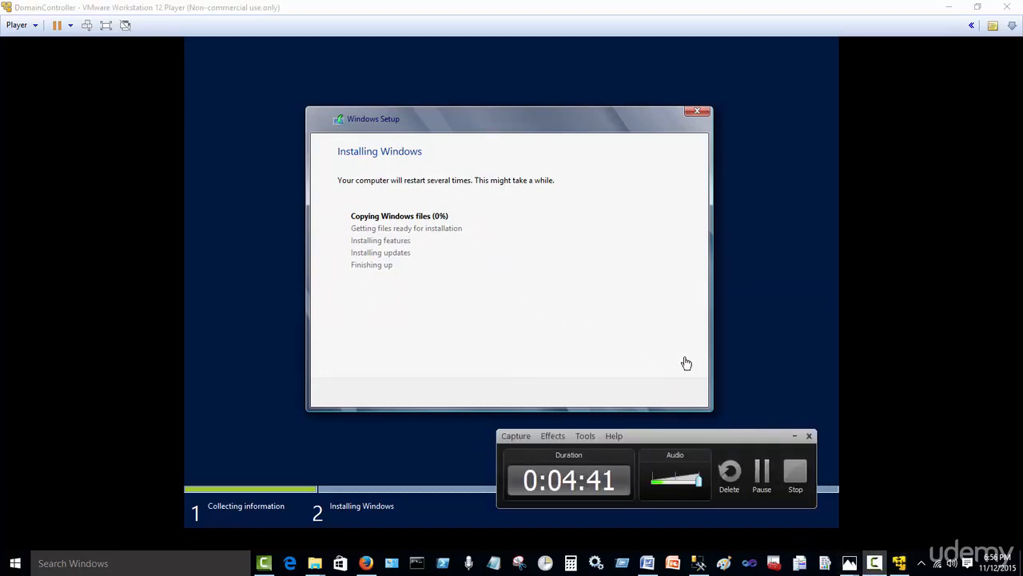
click(761, 473)
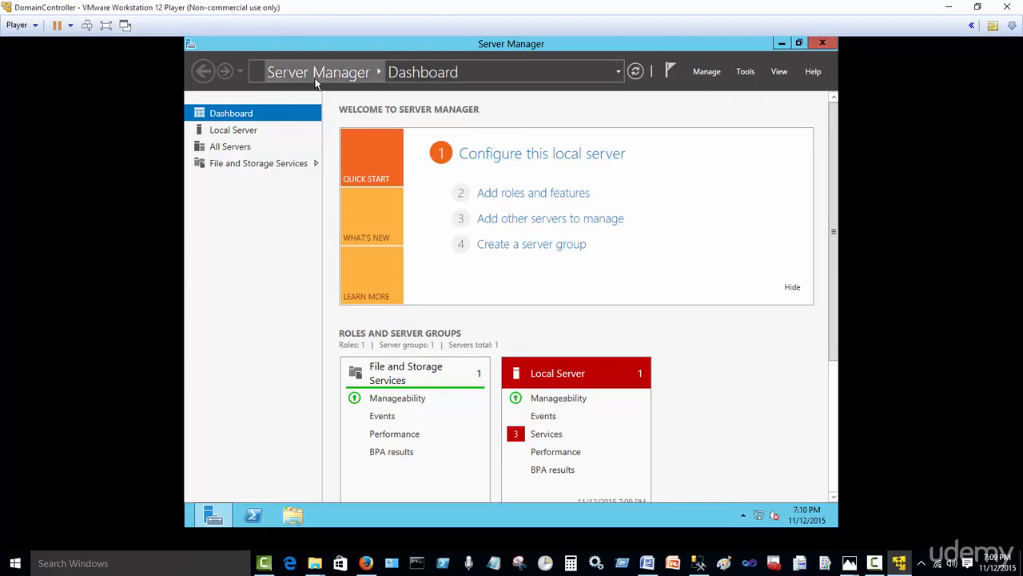
click(700, 73)
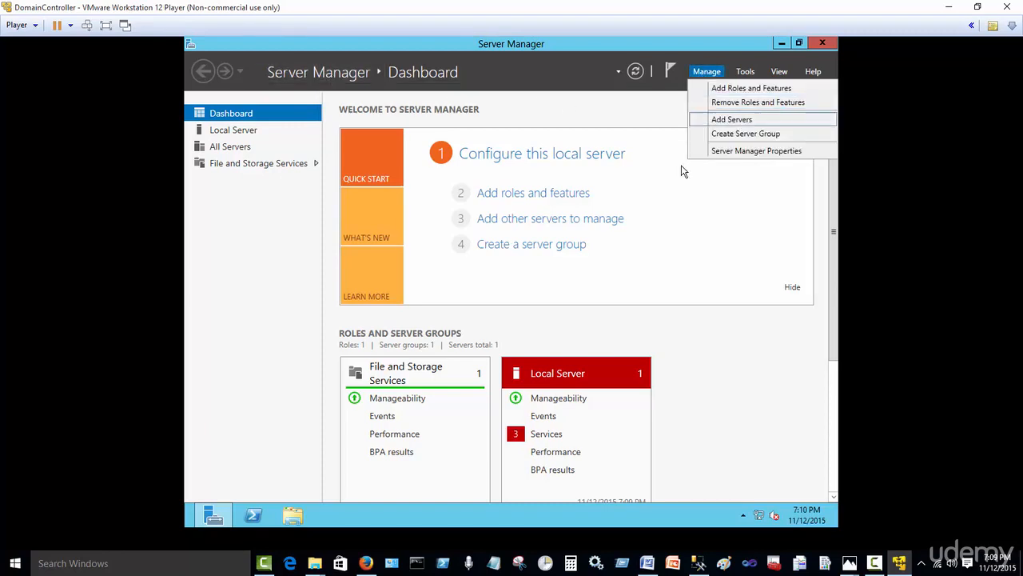
click(725, 152)
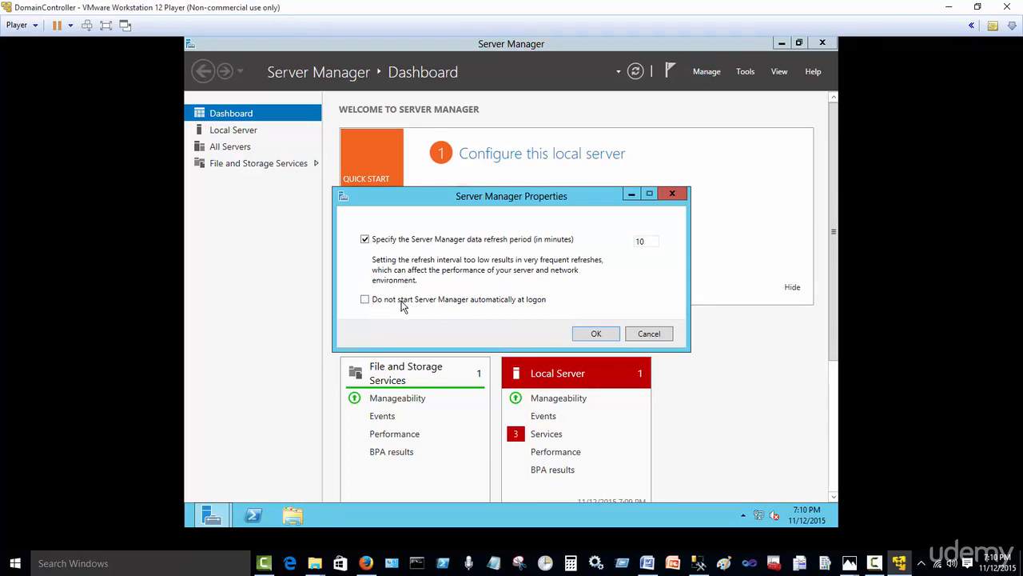
click(649, 334)
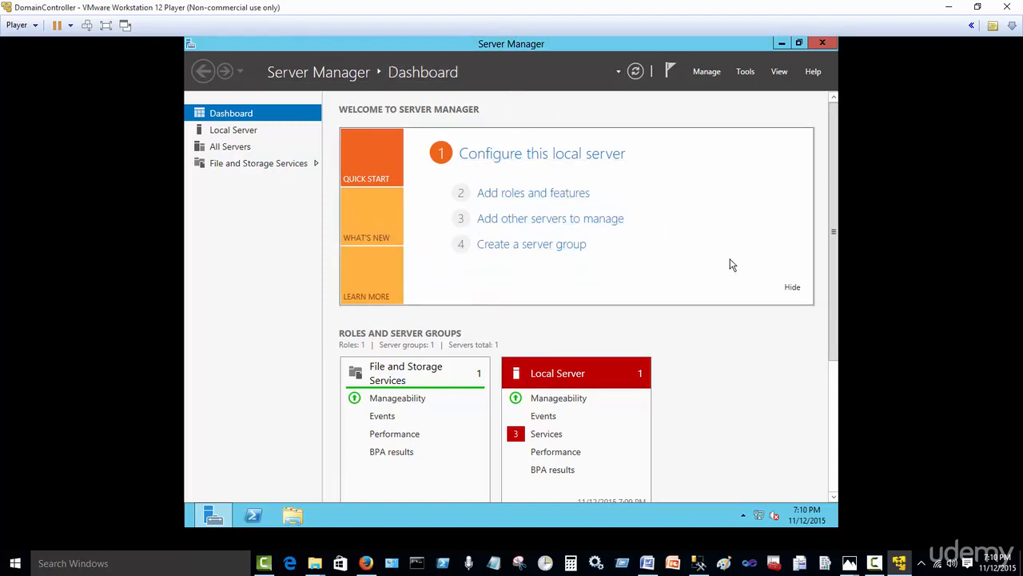
Step: Select the Active Directory Domain Services role and its required features on the local server
click(523, 195)
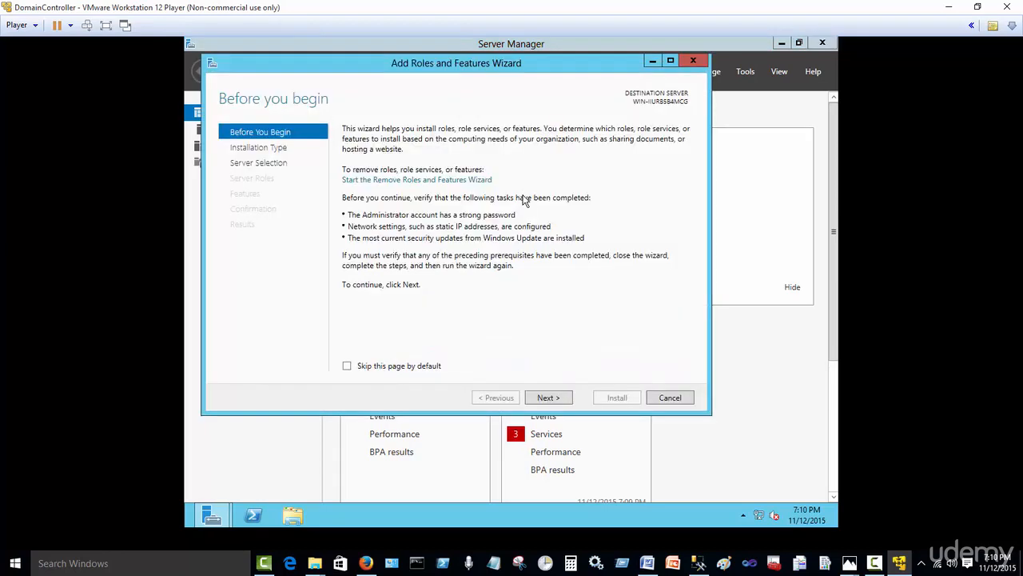
click(546, 397)
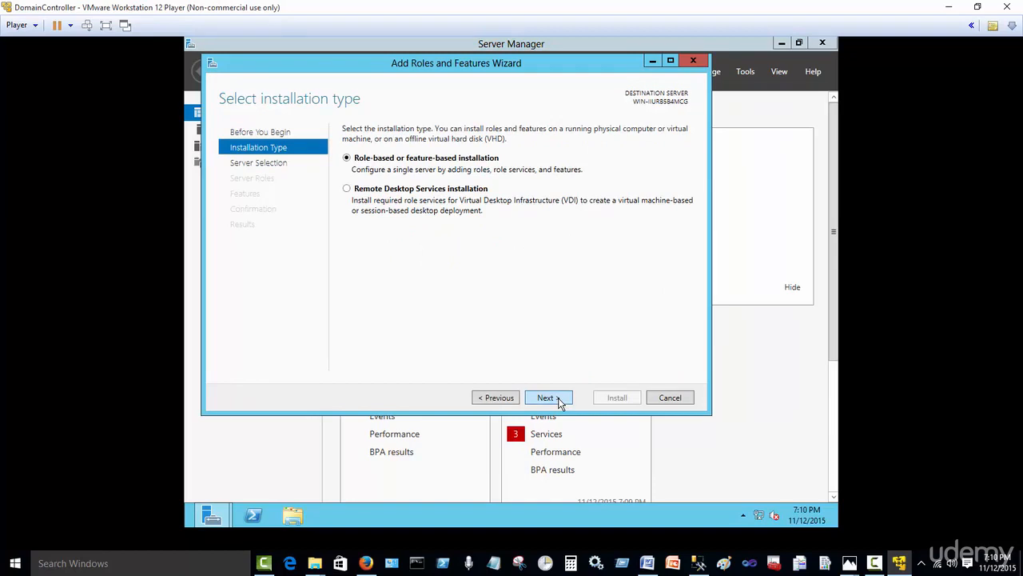
click(560, 402)
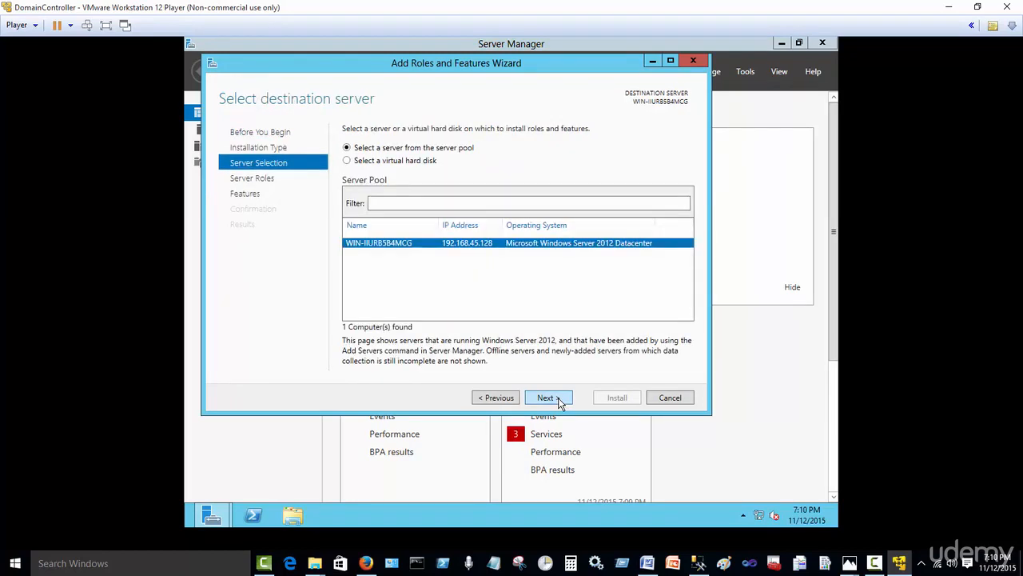
click(559, 402)
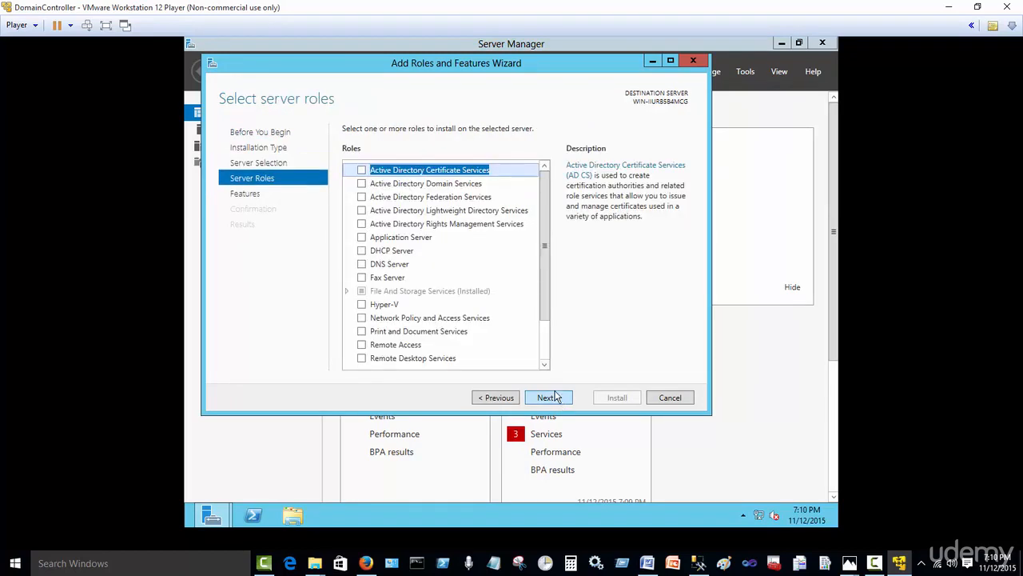
click(362, 184)
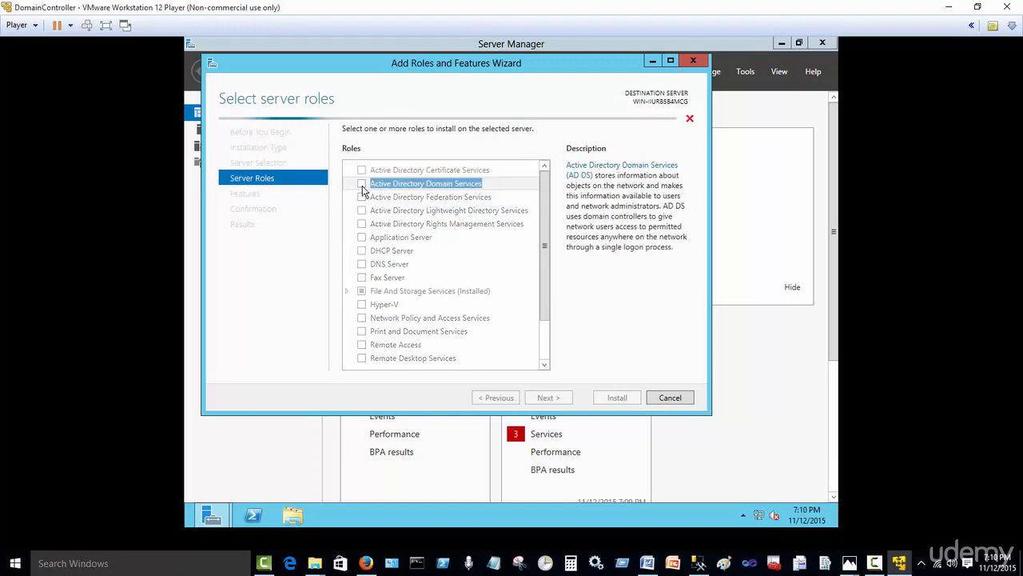
click(496, 346)
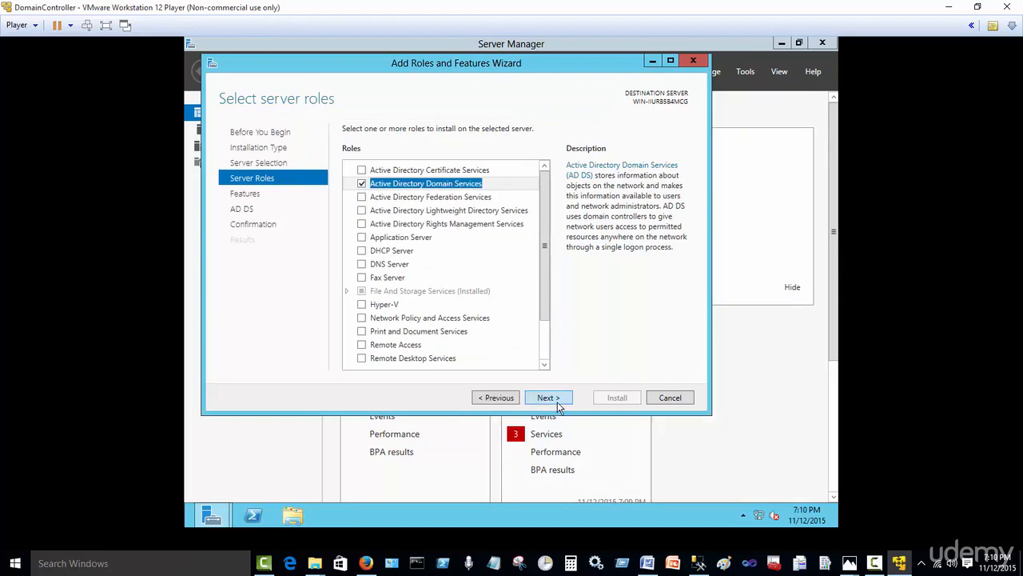
Step: Add .NET Framework 3.5 Features and start installing the selected roles and features
click(557, 401)
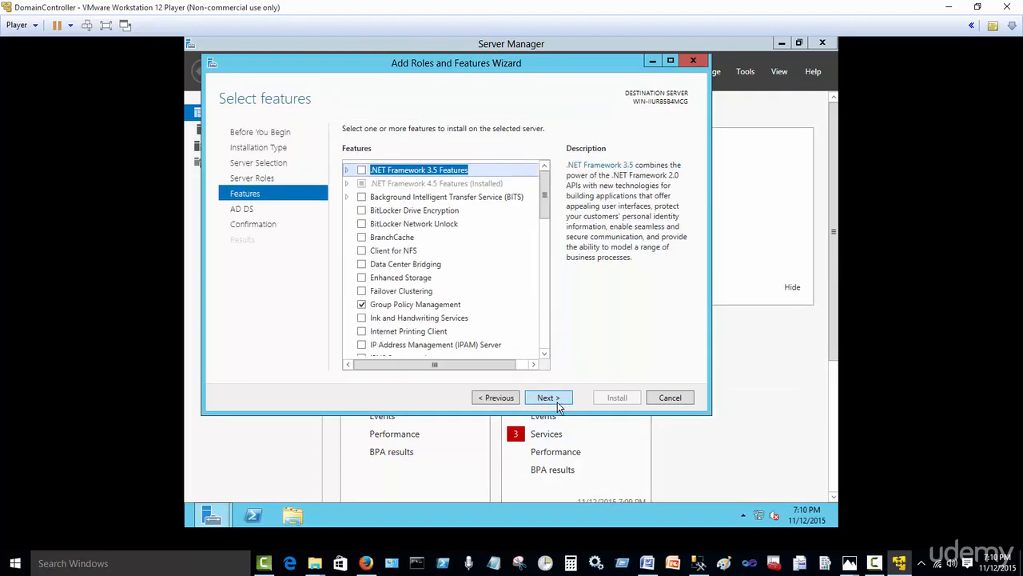
click(361, 170)
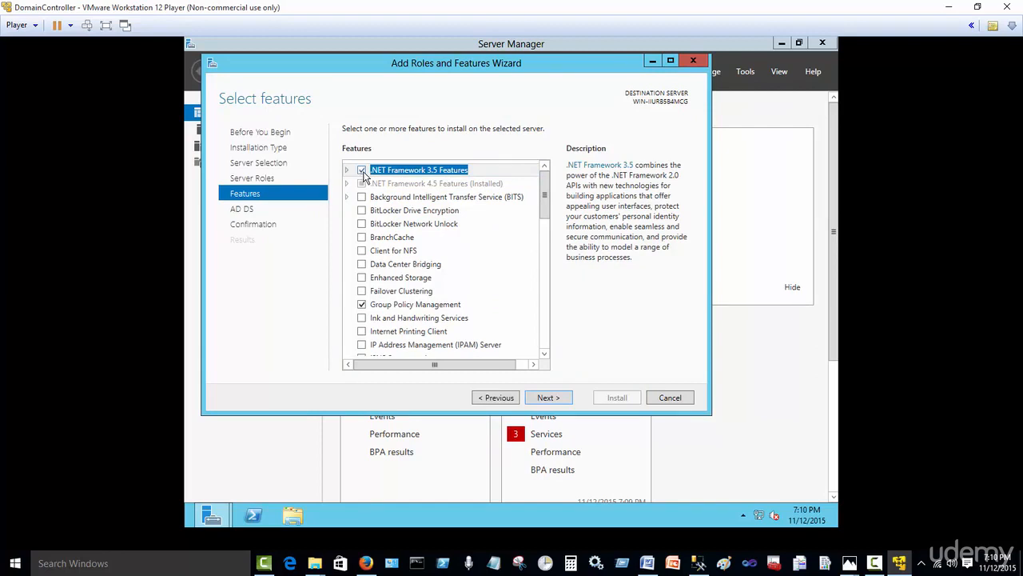
click(554, 401)
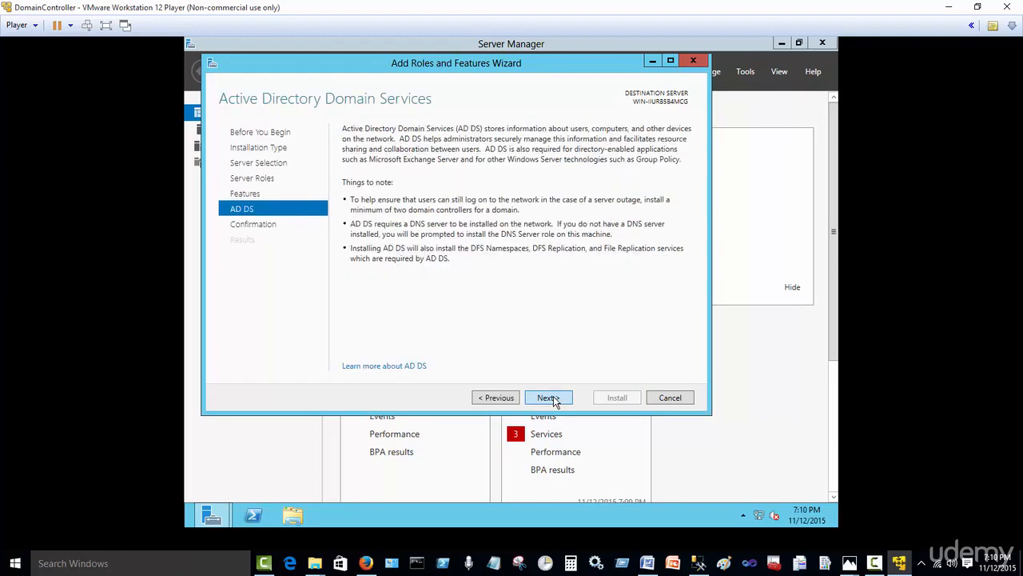
click(554, 398)
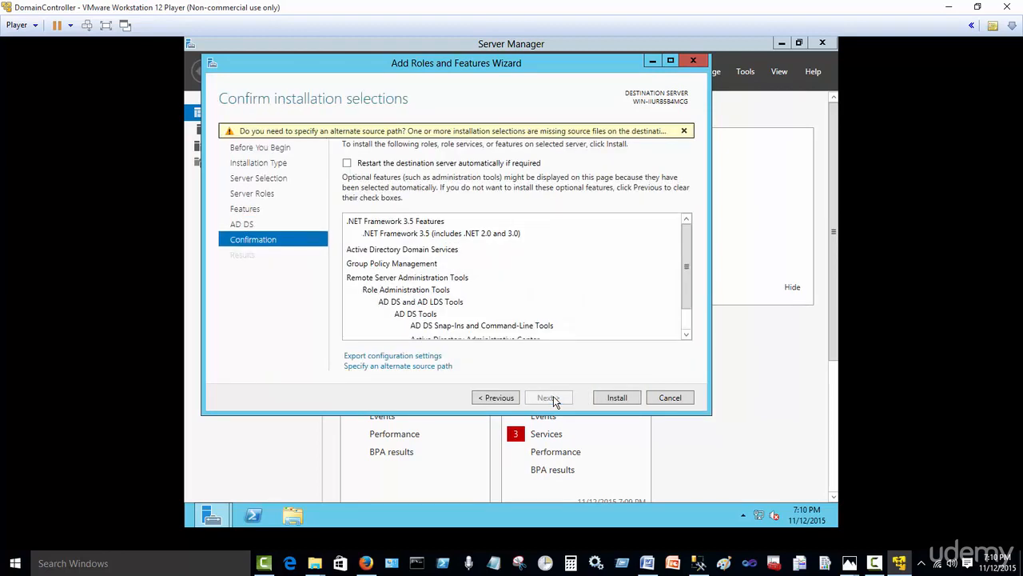
click(616, 398)
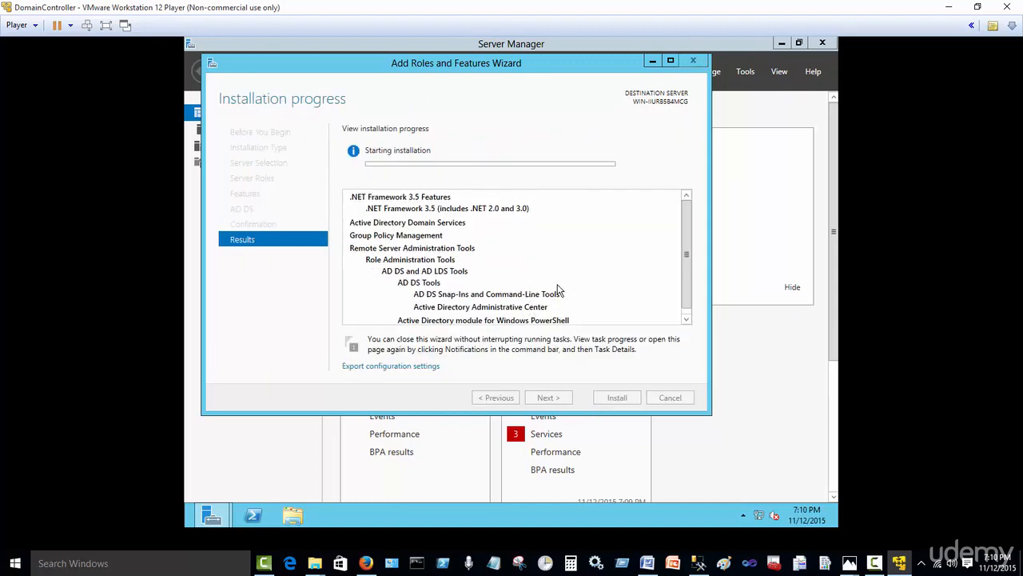
click(873, 563)
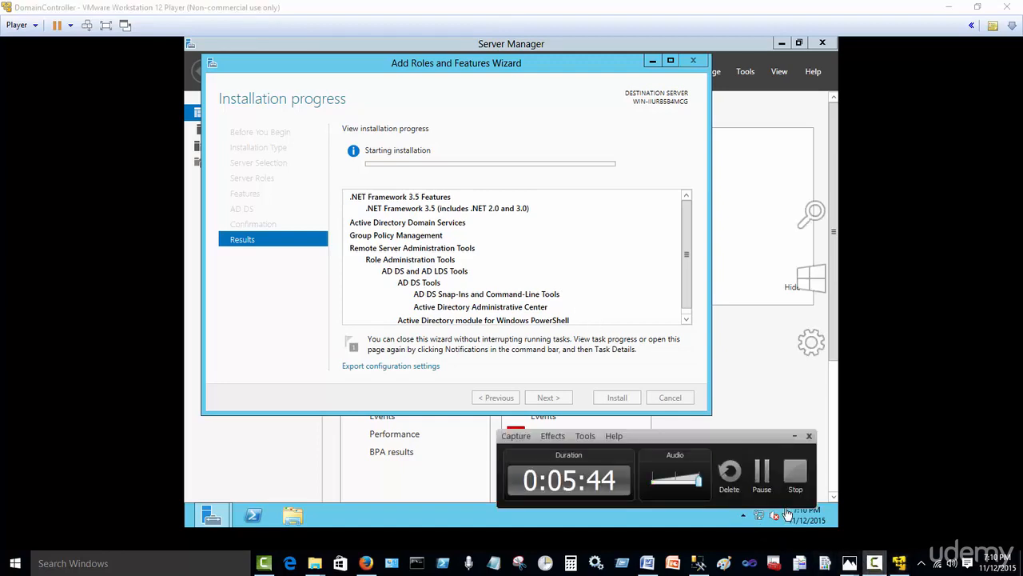
Step: Let the AD DS installation complete and start promoting the server to a domain controller
click(762, 472)
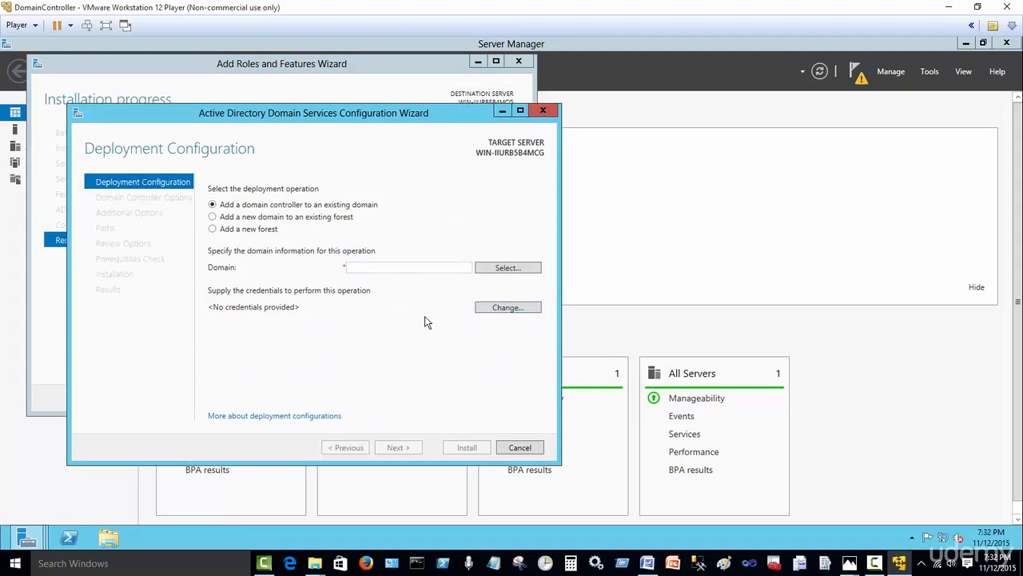
Step: Choose a new forest with root domain name DBA.COM and continue to Domain Controller Options
click(213, 229)
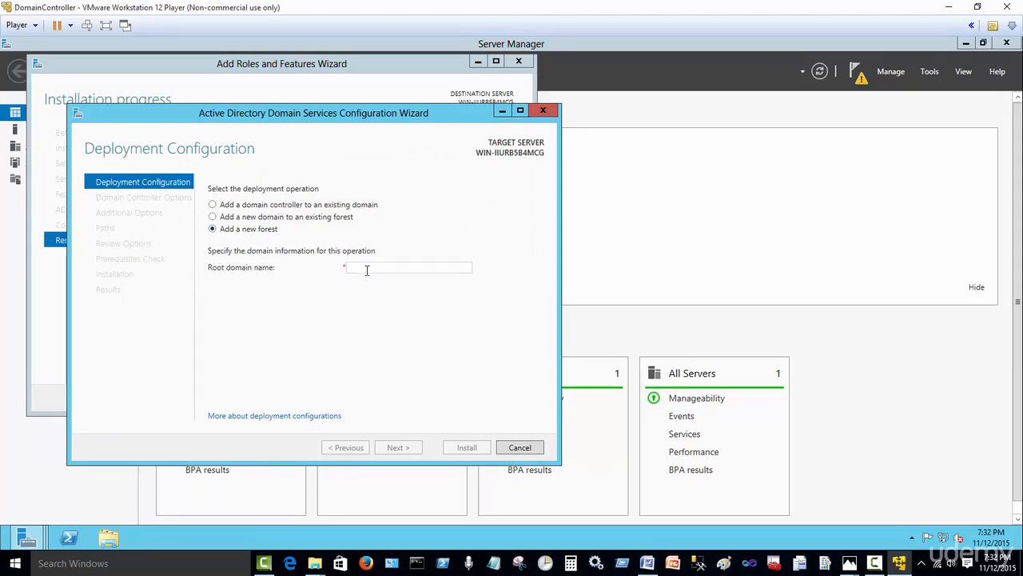
text(DB)
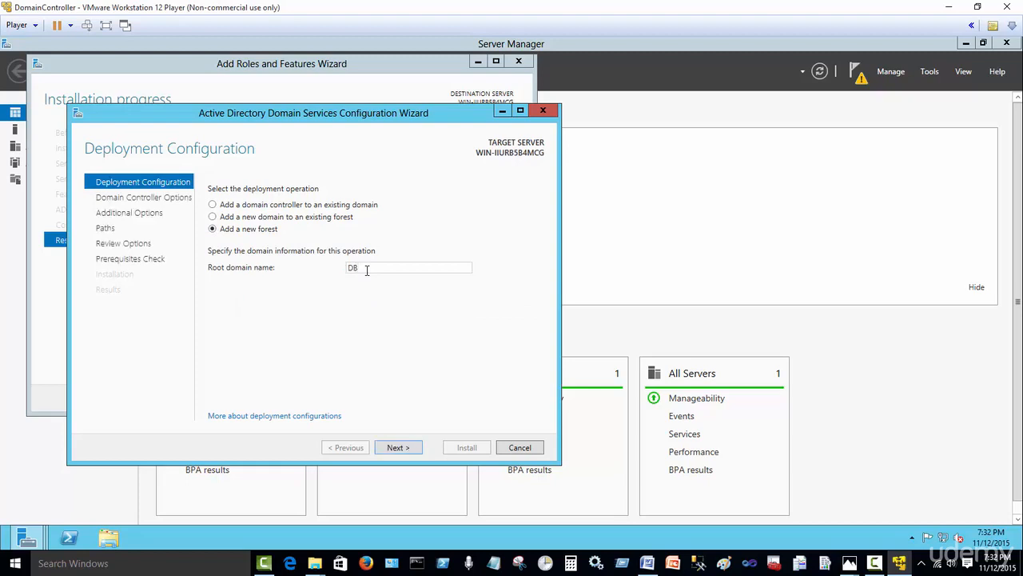
text(A.)
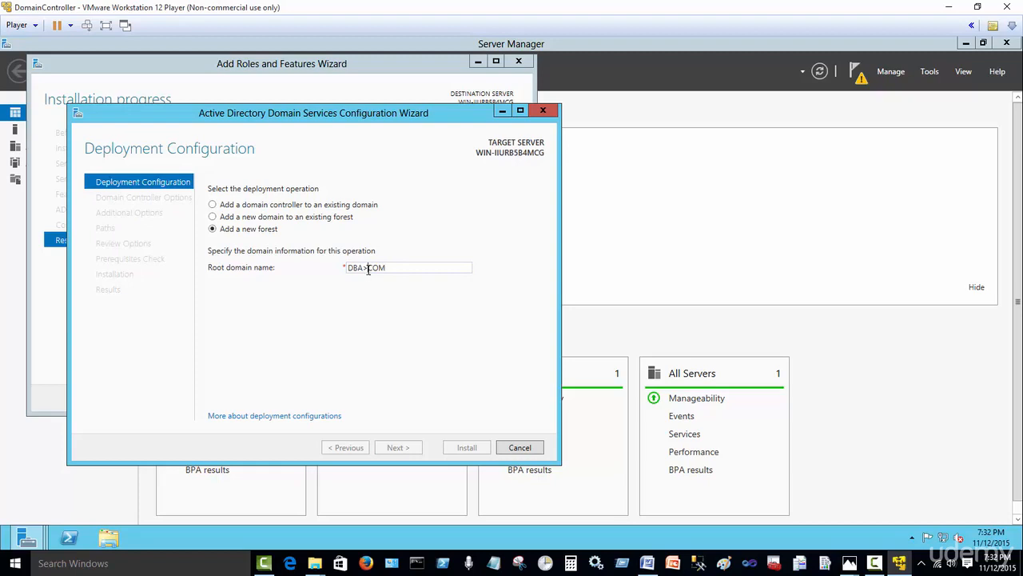
key(BackSpace)
text(.)
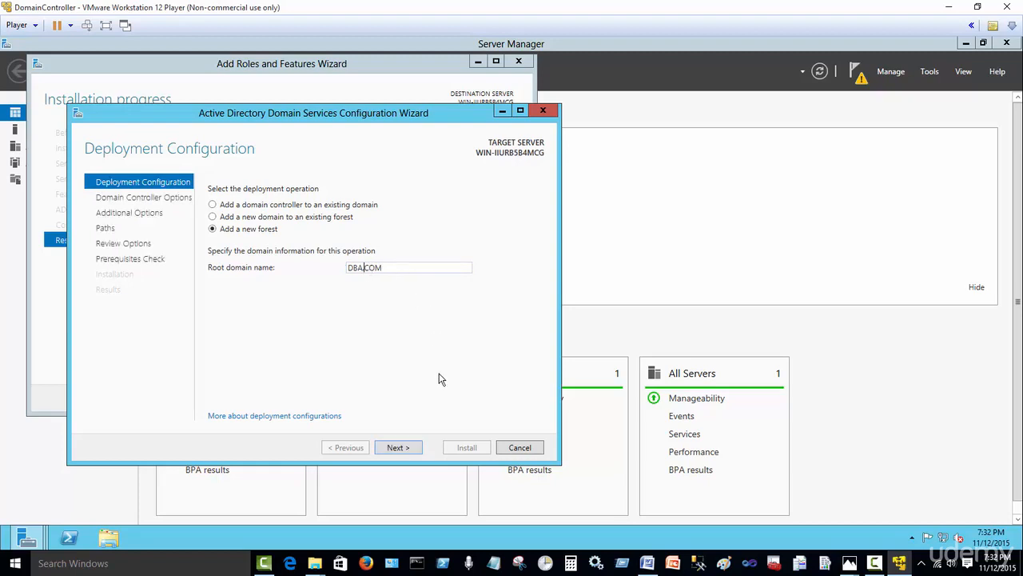
click(409, 445)
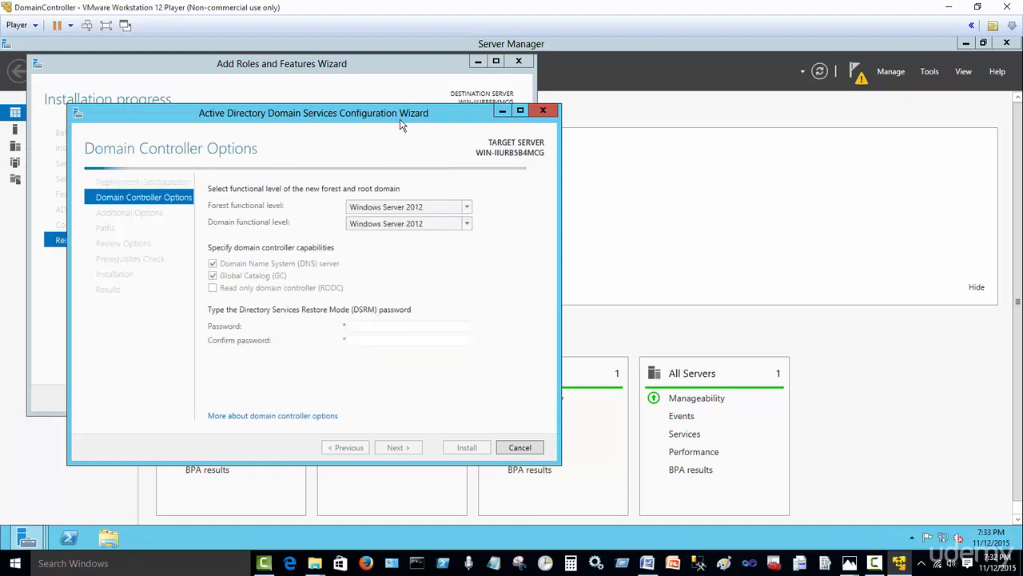
Step: Enter and confirm the DSRM password, then continue to DNS Options
drag(422, 114, 535, 116)
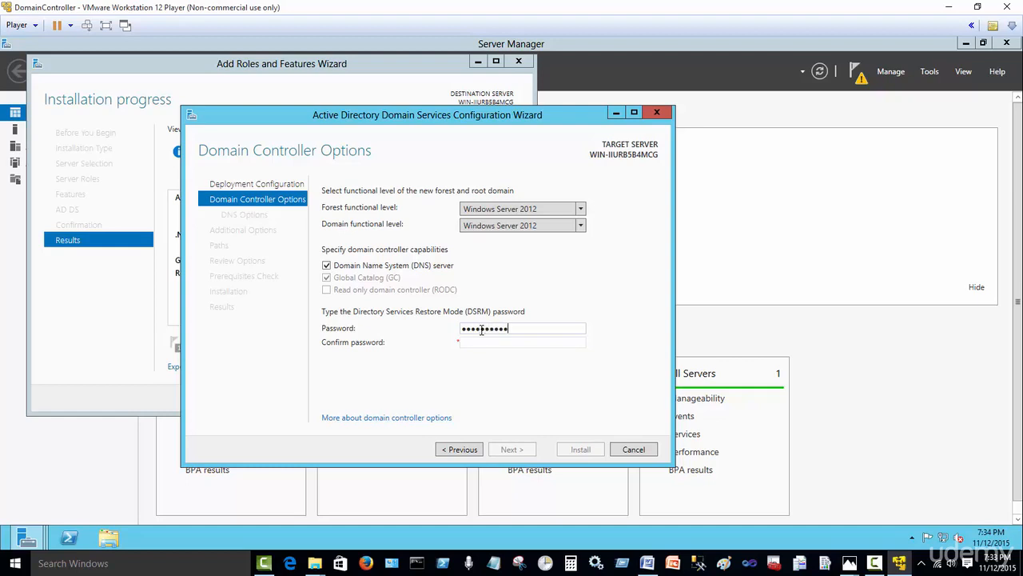
click(485, 341)
text(••••••••••)
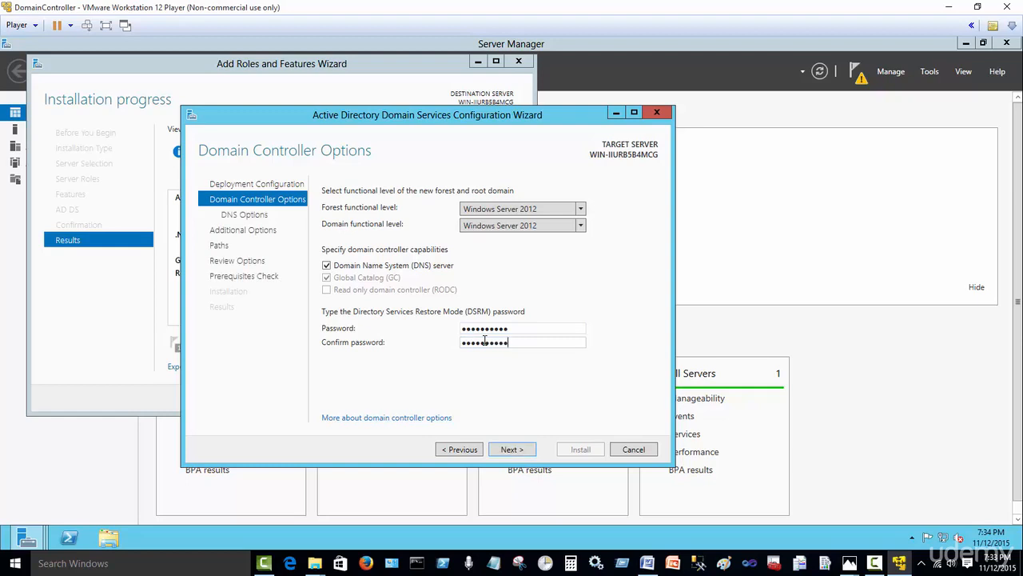
click(510, 449)
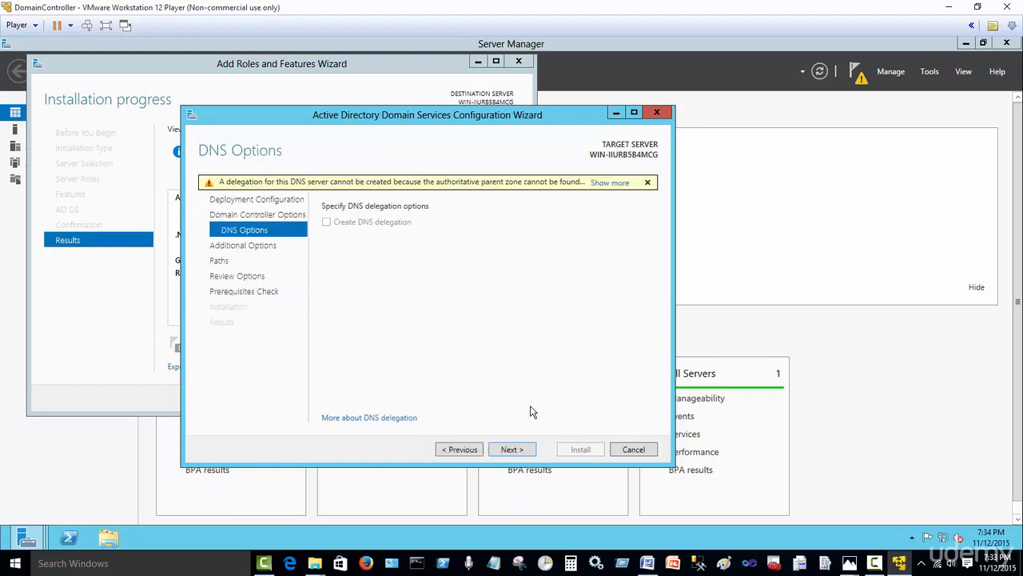
Step: Accept the DNS options, NetBIOS name DBA and default NTDS/SYSVOL paths to reach Review Options
click(512, 449)
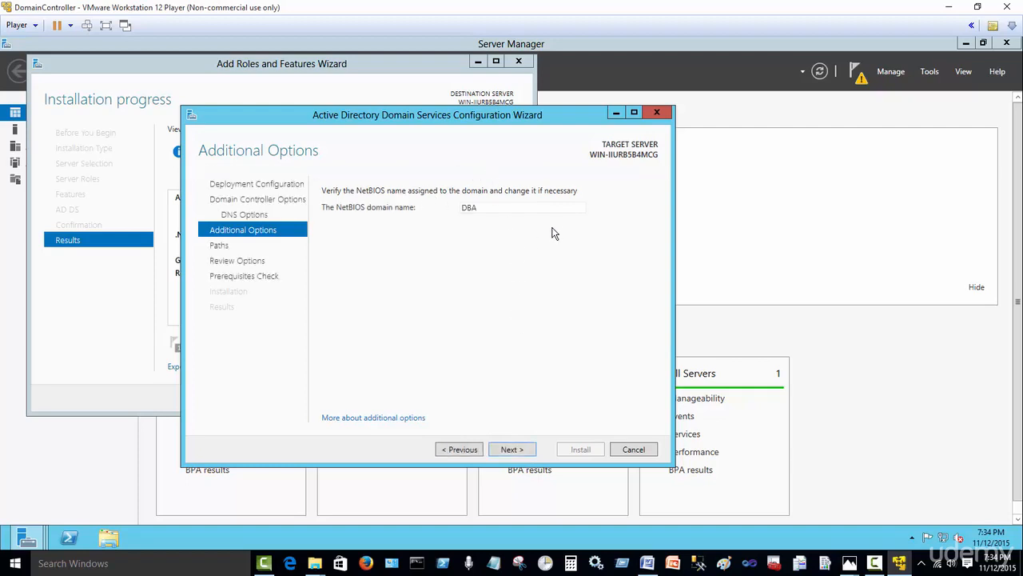
click(512, 449)
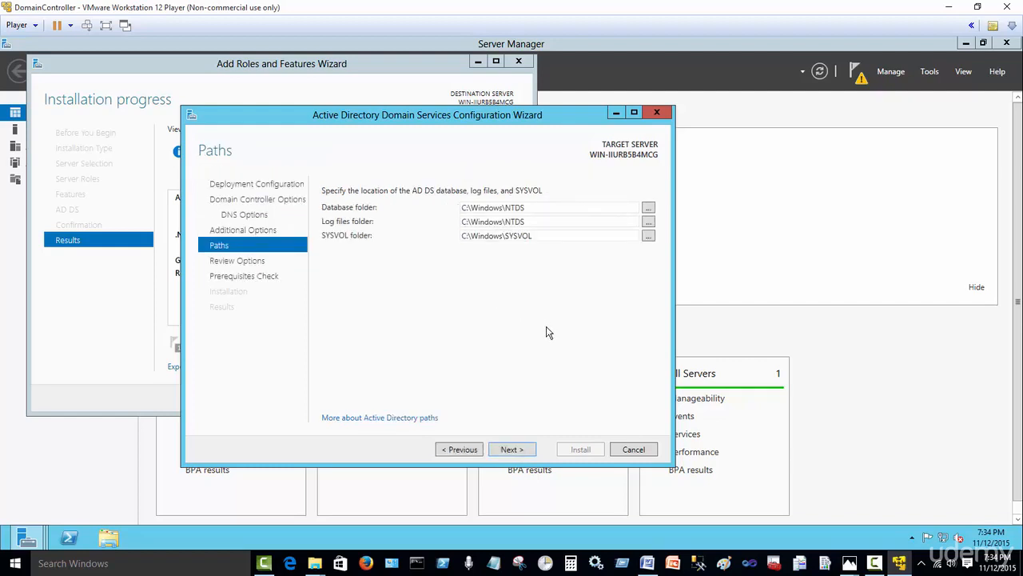
click(513, 449)
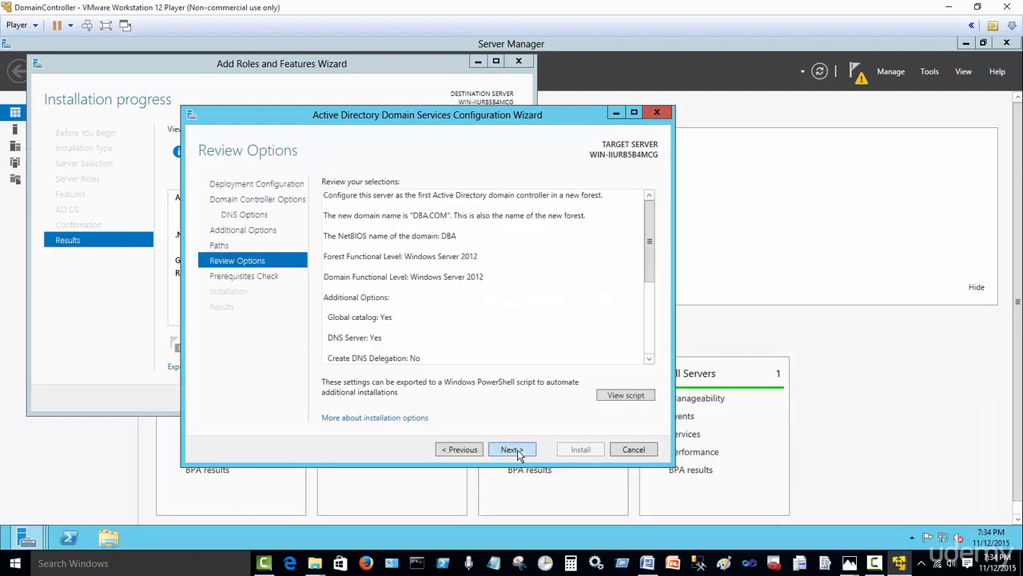
Step: Run the prerequisites check and scroll to the blank Administrator password failure
click(517, 450)
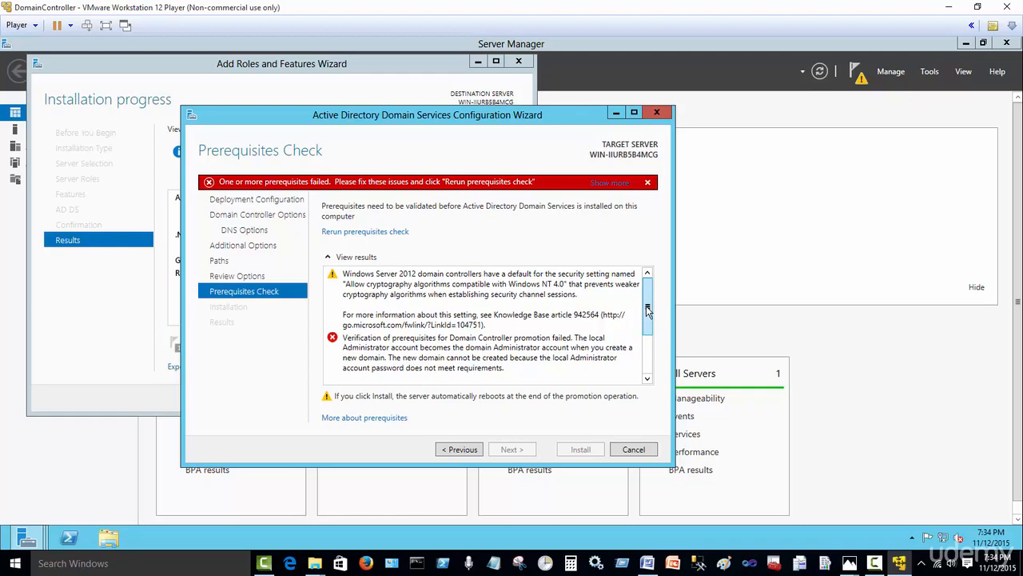
mouse_move(647, 310)
mouse_down()
mouse_move(651, 363)
mouse_move(649, 294)
mouse_up()
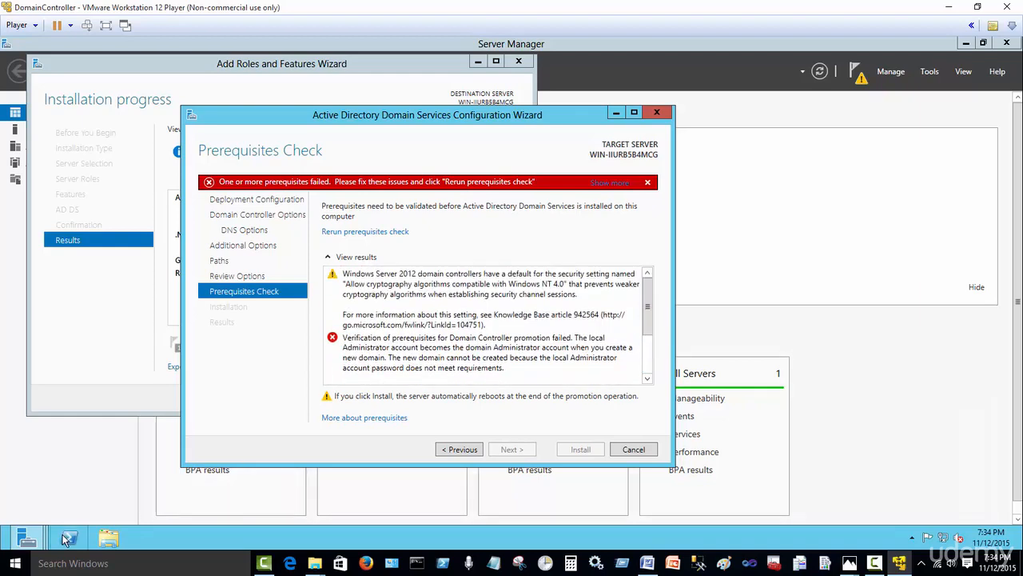
Step: Open the local Administrator account in Control Panel's user accounts
mouse_move(23, 544)
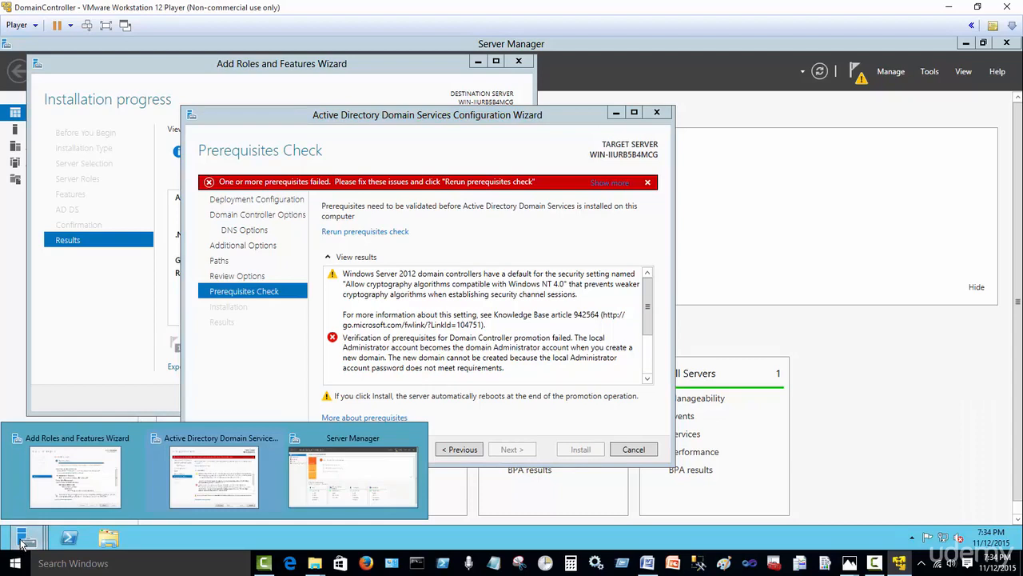
click(108, 539)
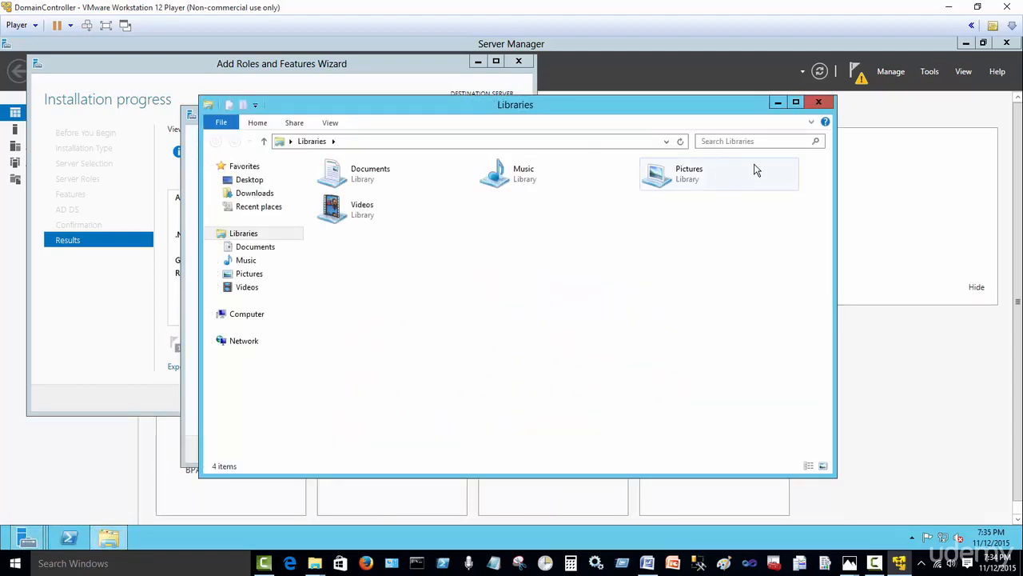
click(817, 102)
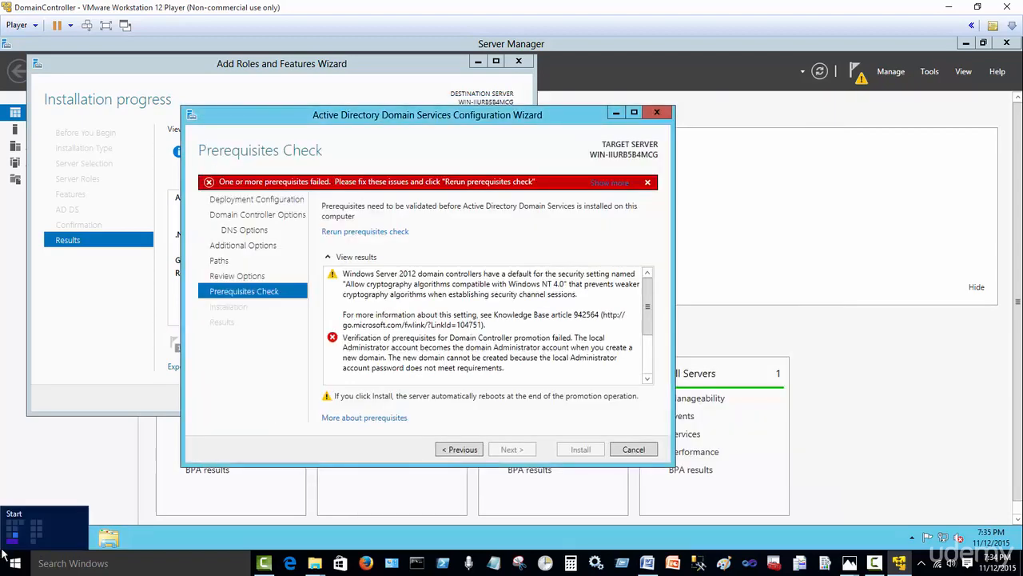
click(11, 546)
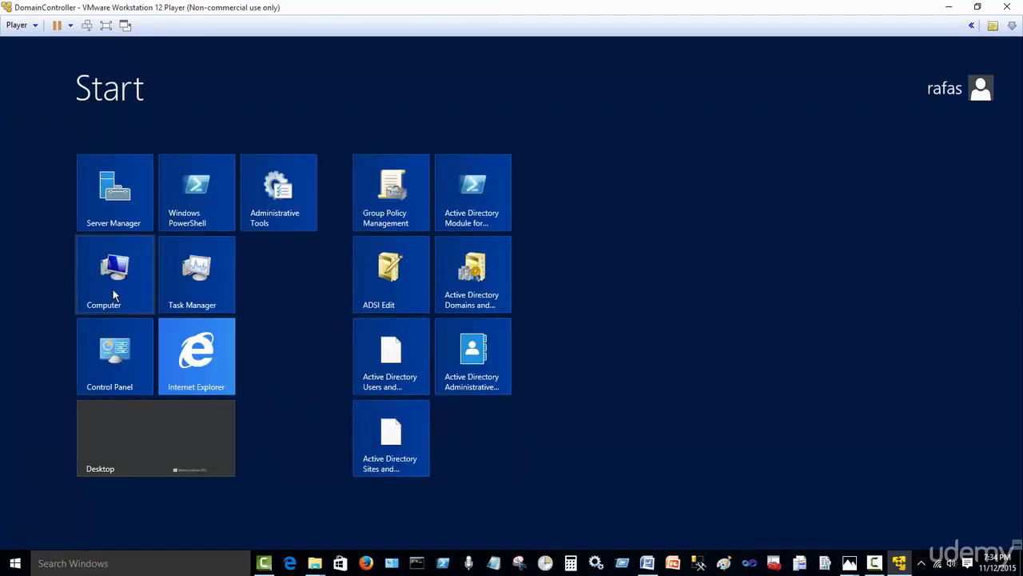
click(119, 366)
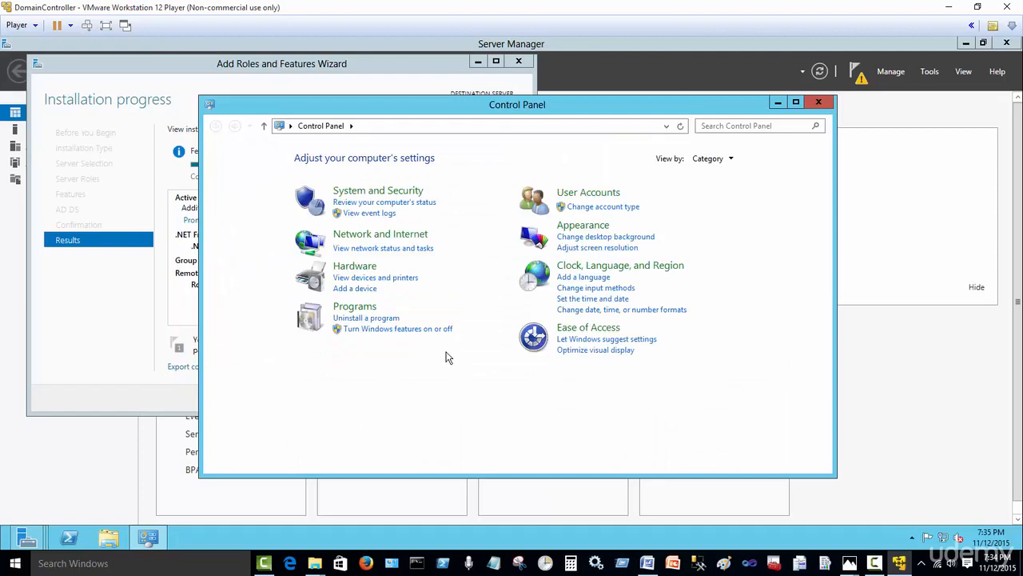
click(594, 207)
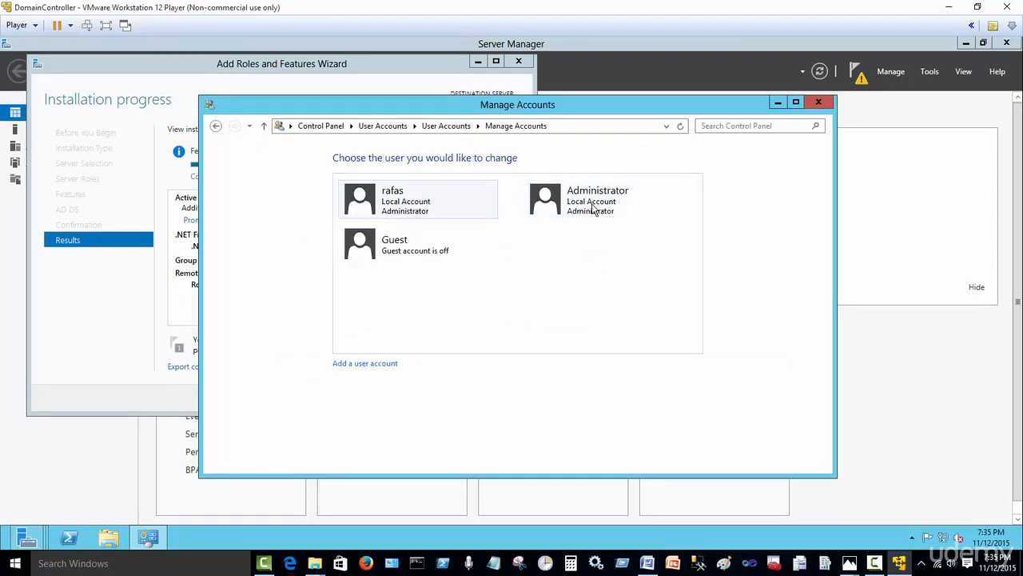
click(592, 206)
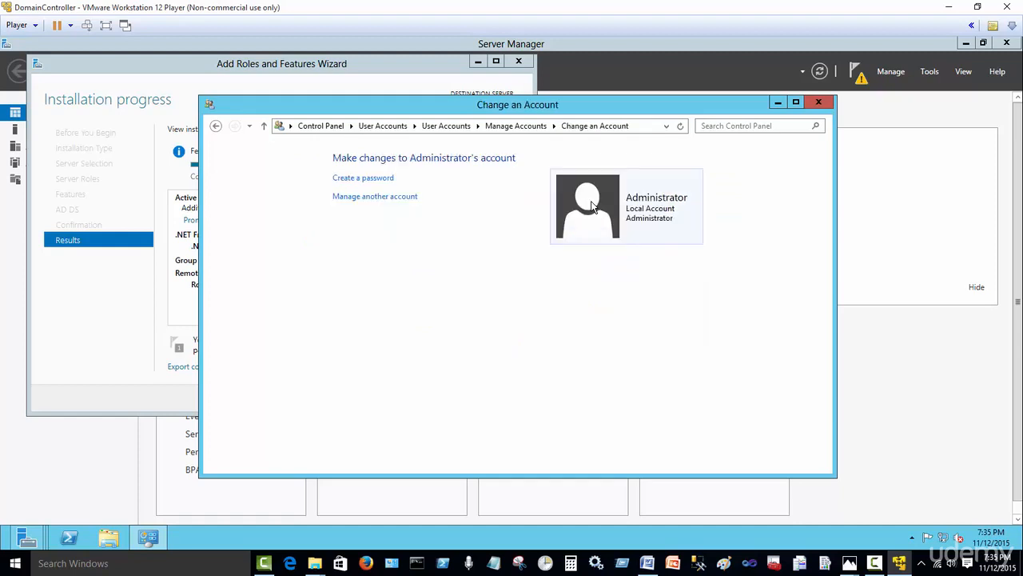
Step: Create and confirm a new password for the Administrator account
click(382, 178)
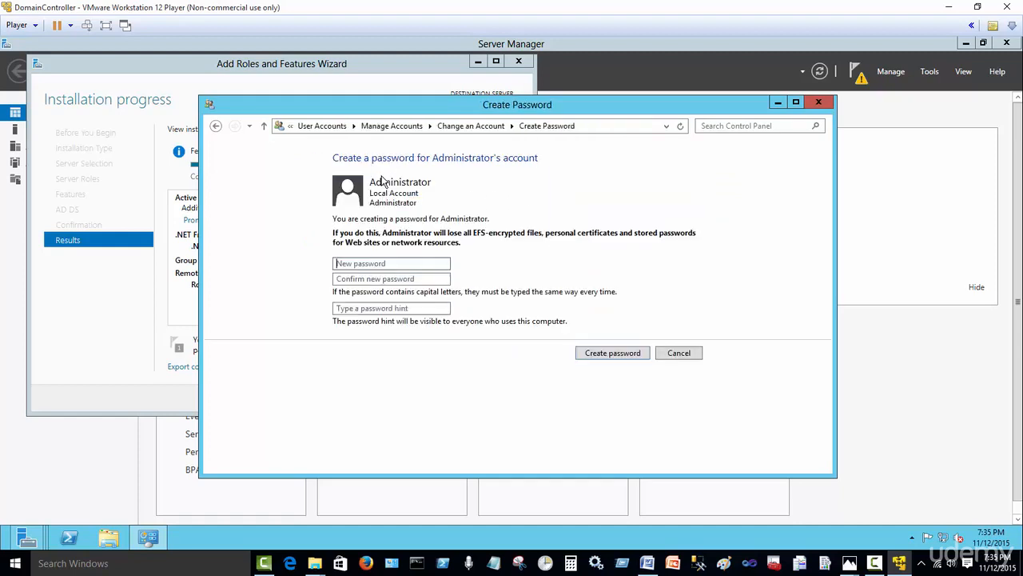
click(401, 264)
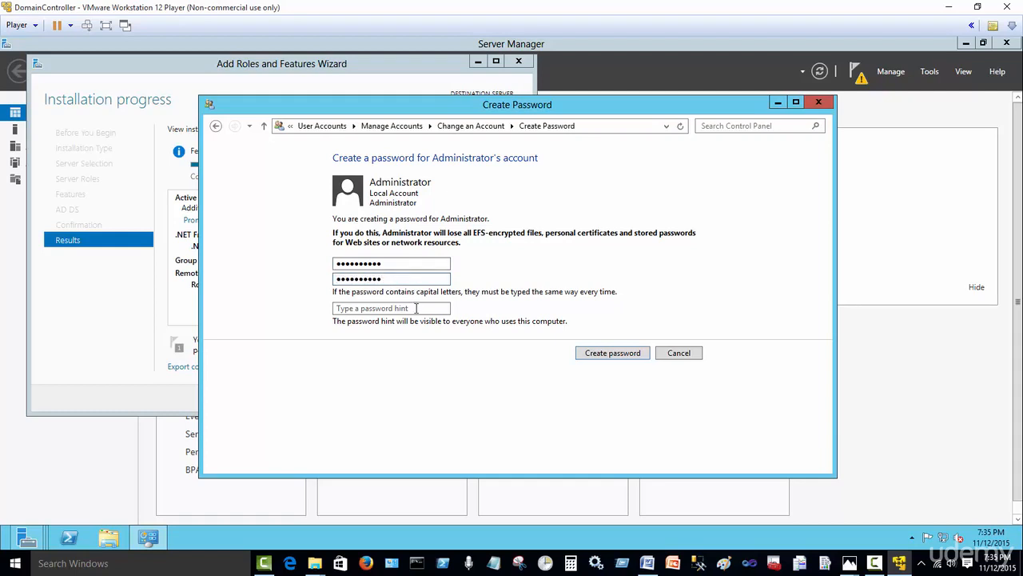
click(588, 354)
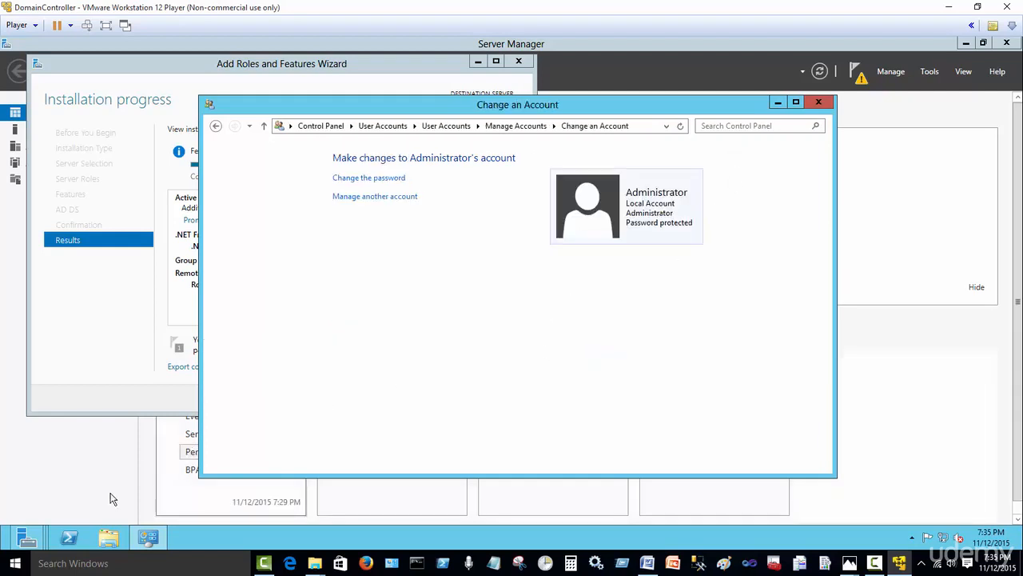
Step: Rerun the AD DS prerequisites check and install the domain controller, waiting through the restart
mouse_move(29, 540)
click(242, 492)
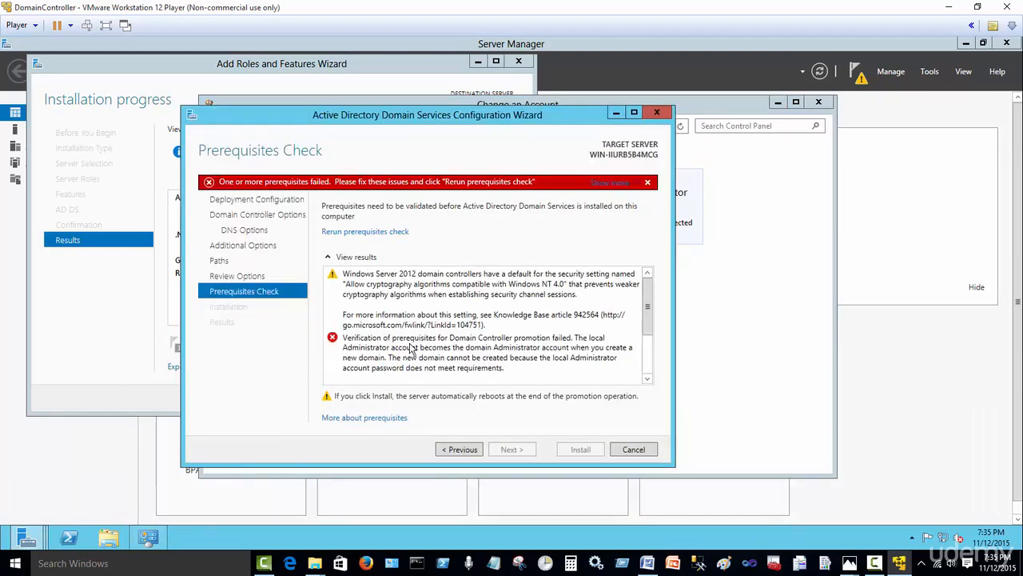
click(372, 234)
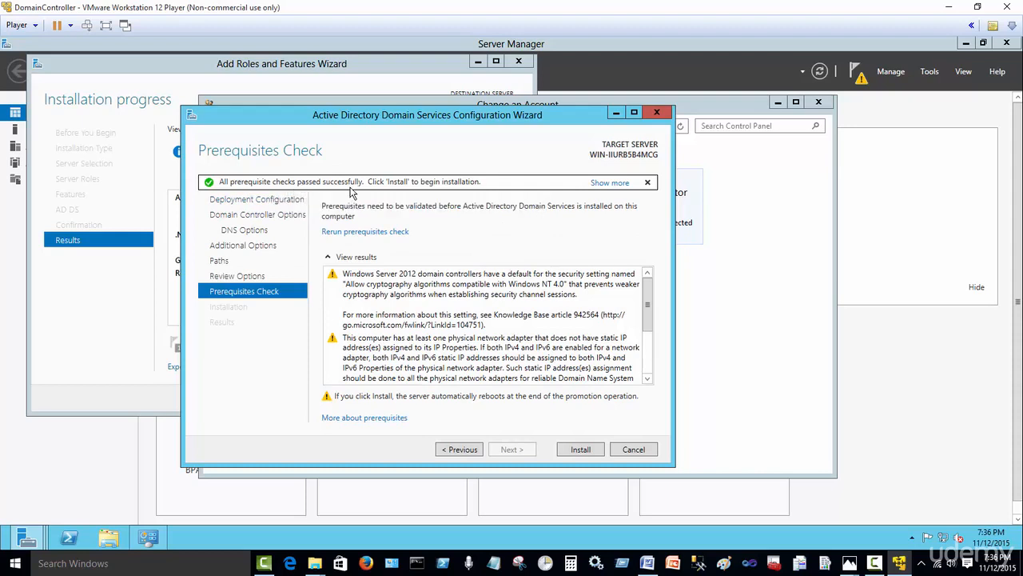
click(581, 450)
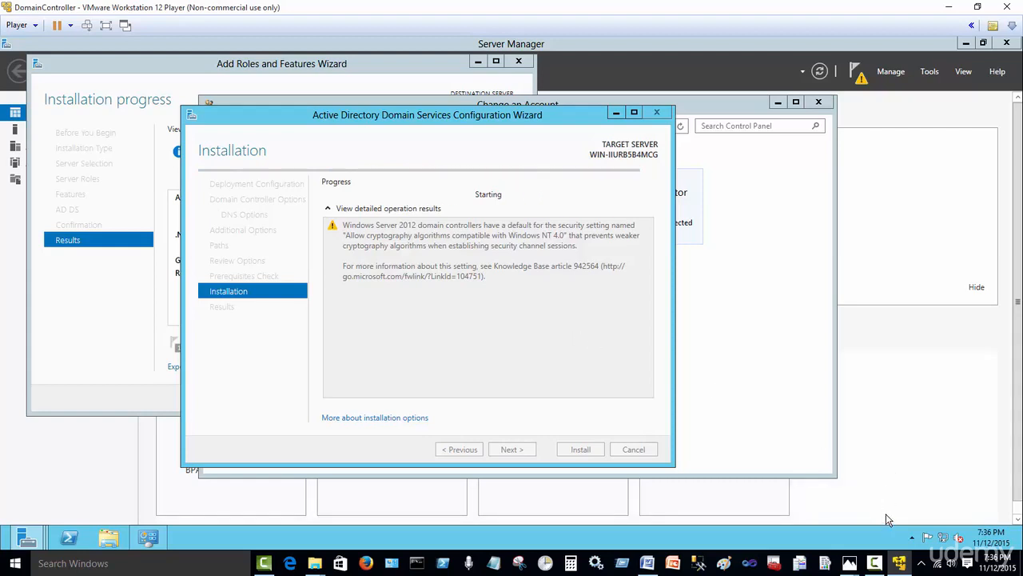
click(881, 564)
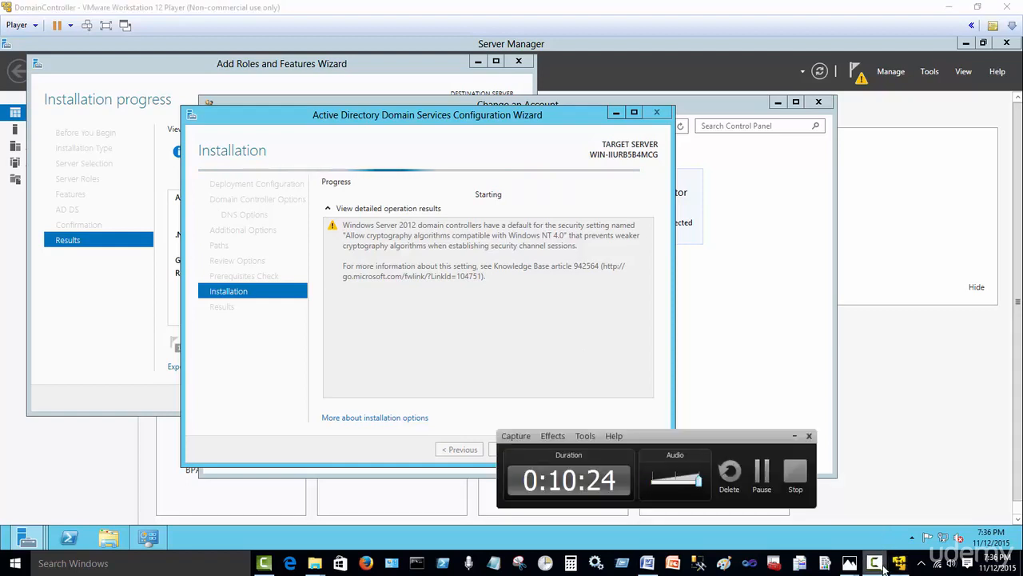
click(761, 473)
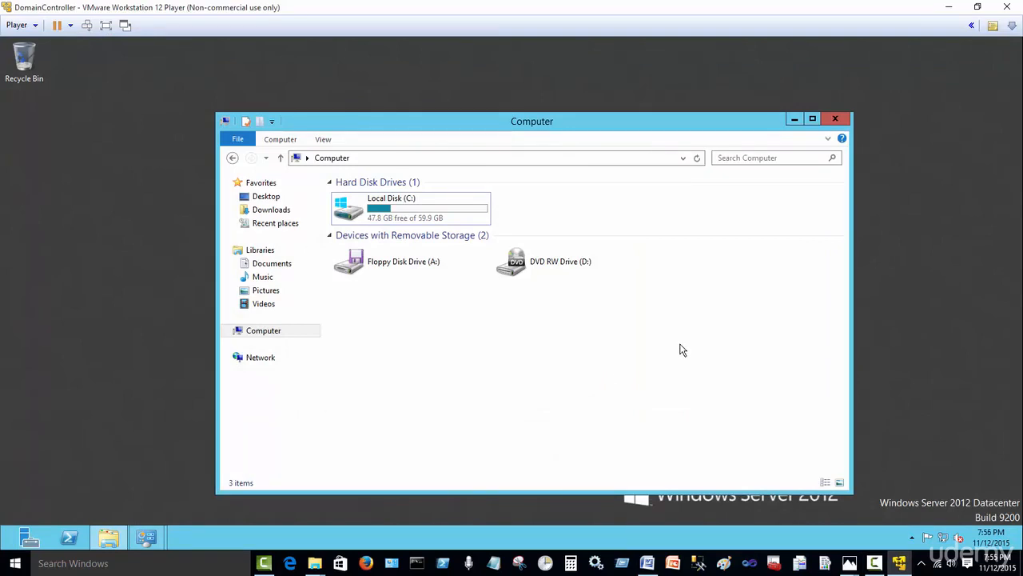
Step: Check Computer's System properties show domain DBA.COM, then minimize the System window
click(794, 120)
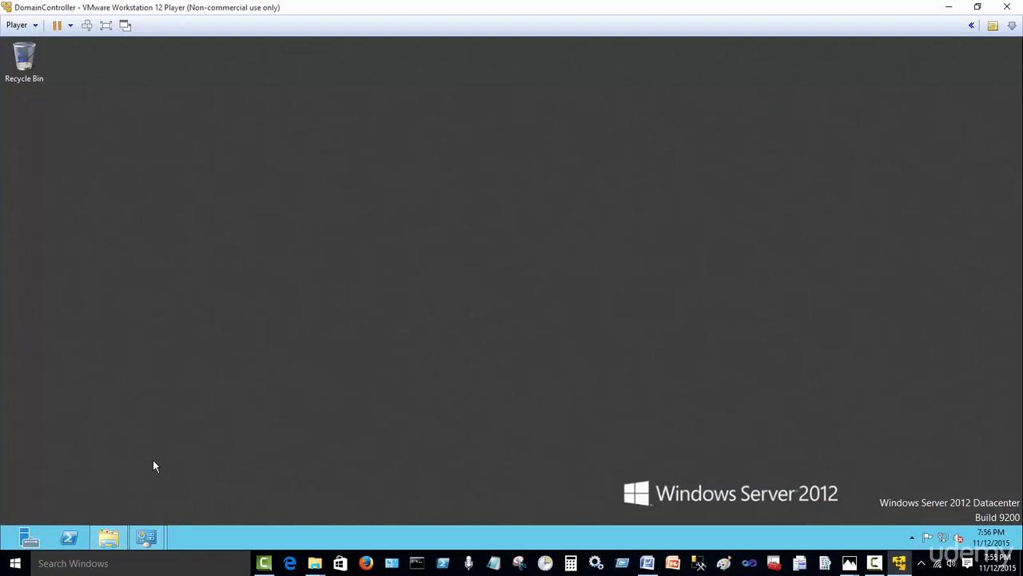
click(110, 540)
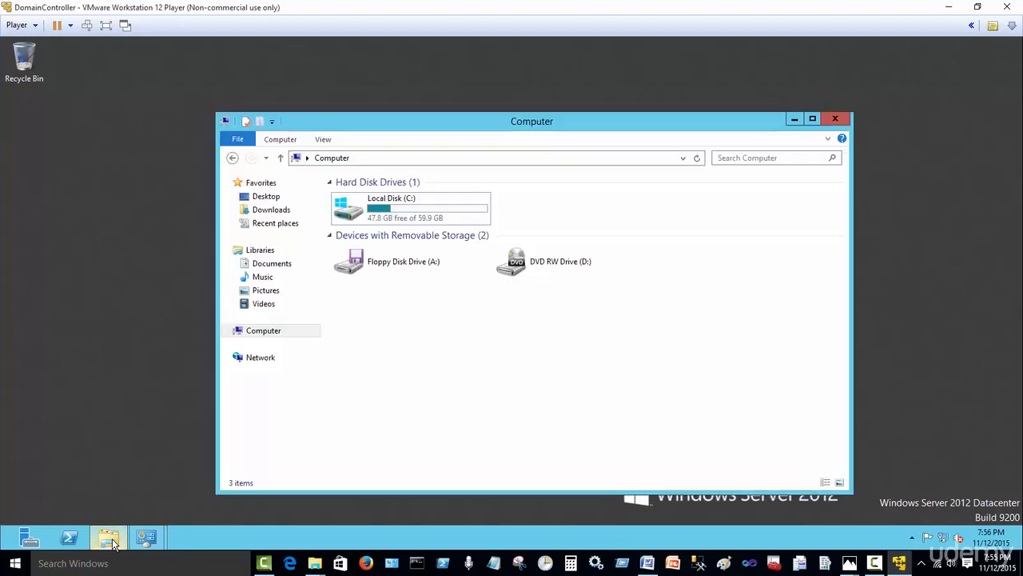
right_click(271, 334)
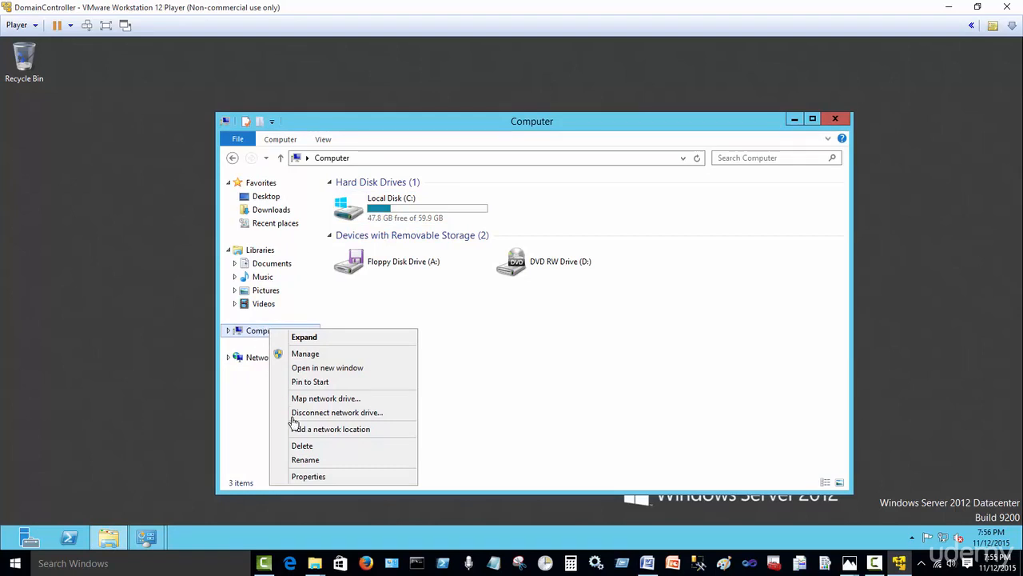
click(308, 476)
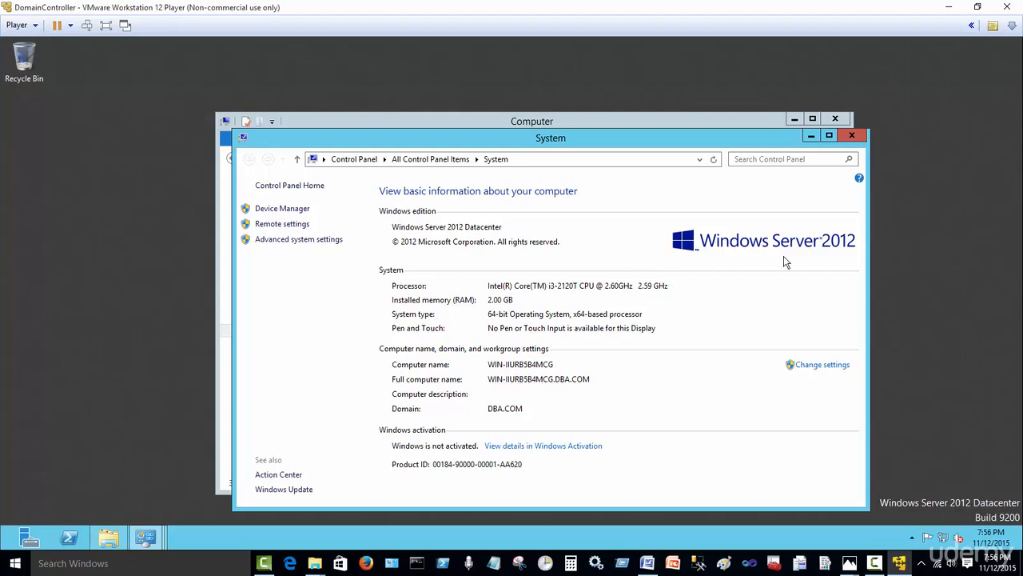
click(811, 137)
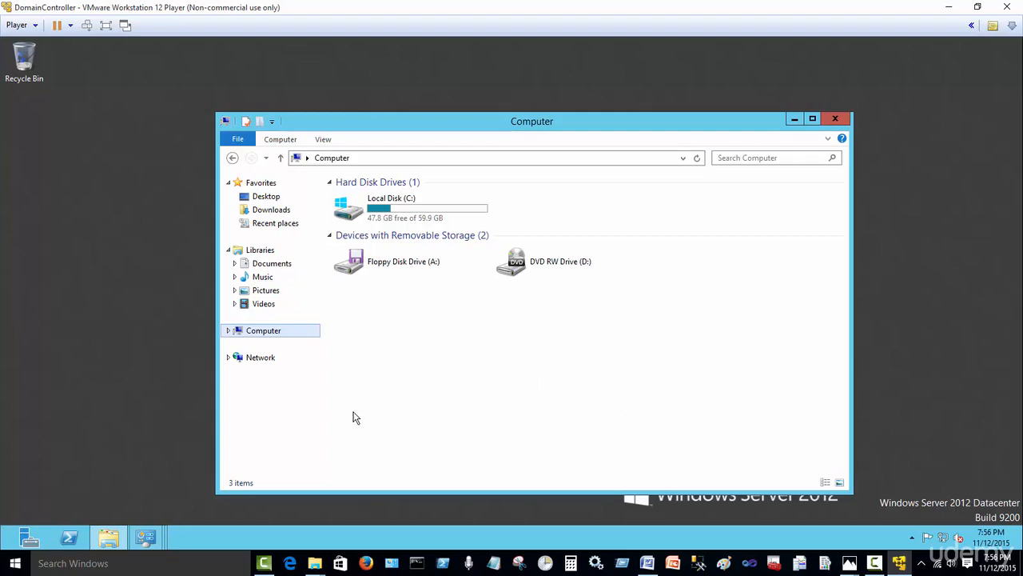
click(149, 540)
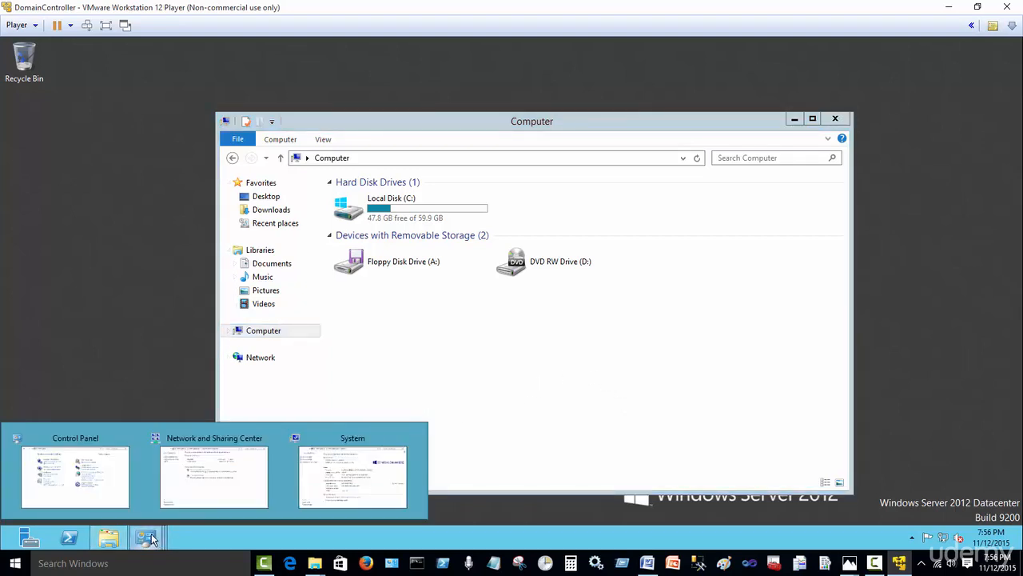
Step: Open Windows Firewall's on/off settings from Control Panel's small-icon view
click(110, 494)
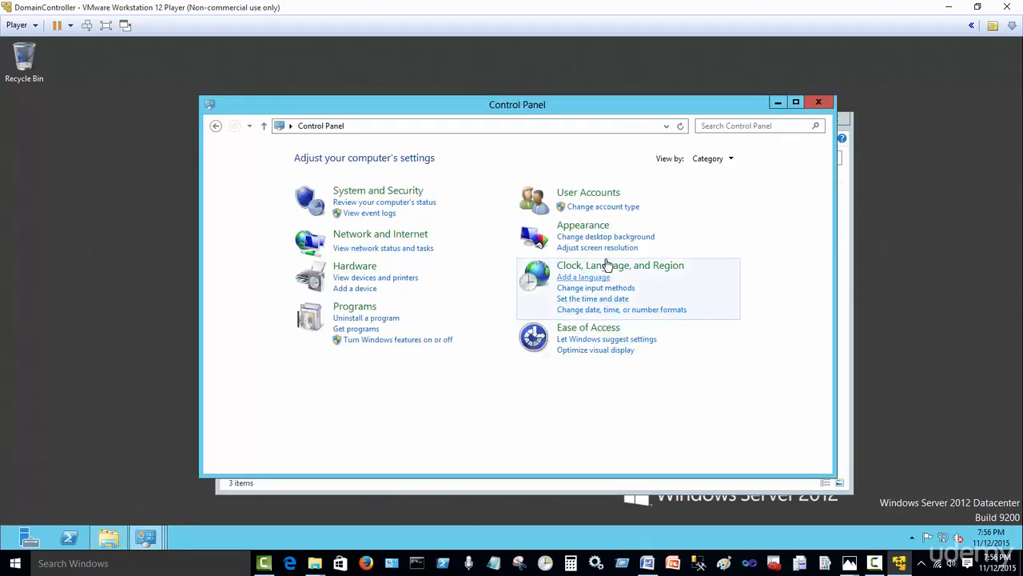
click(715, 159)
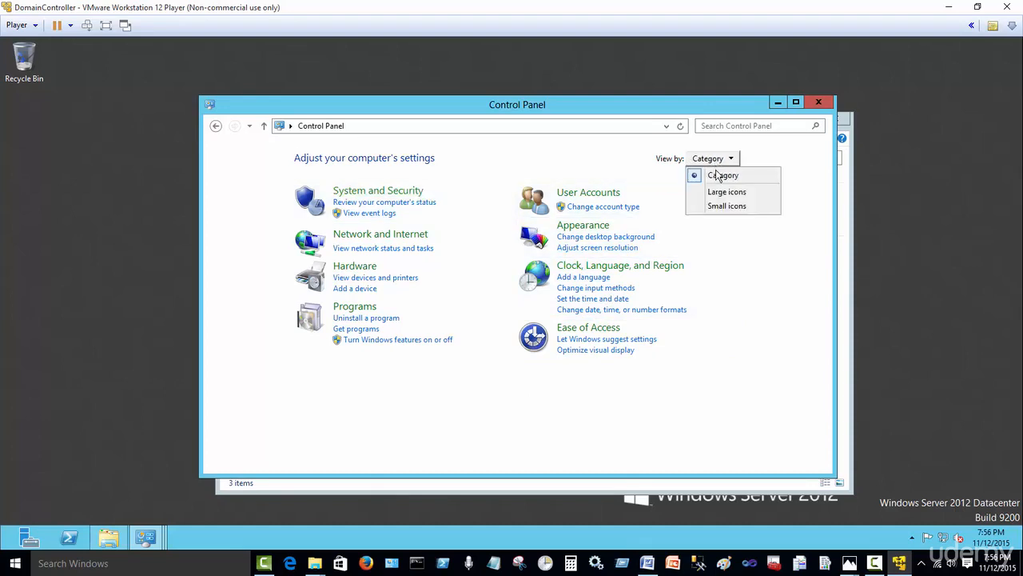
click(730, 207)
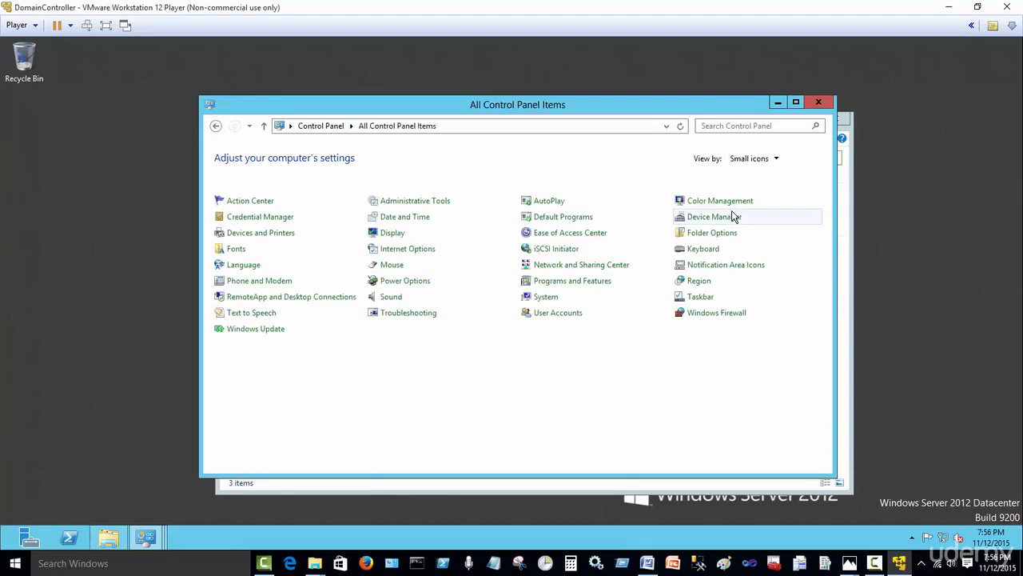
click(718, 316)
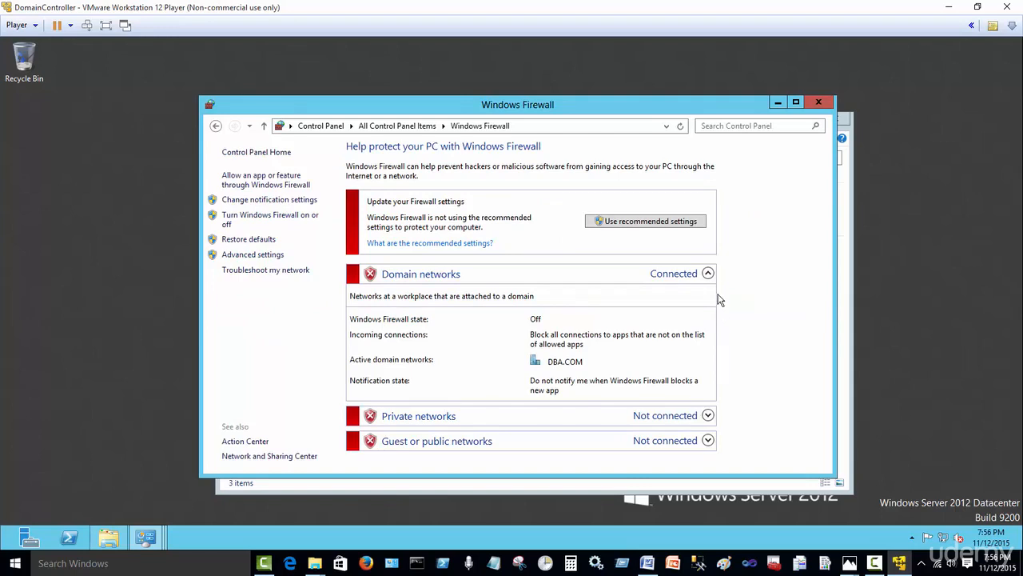
click(291, 222)
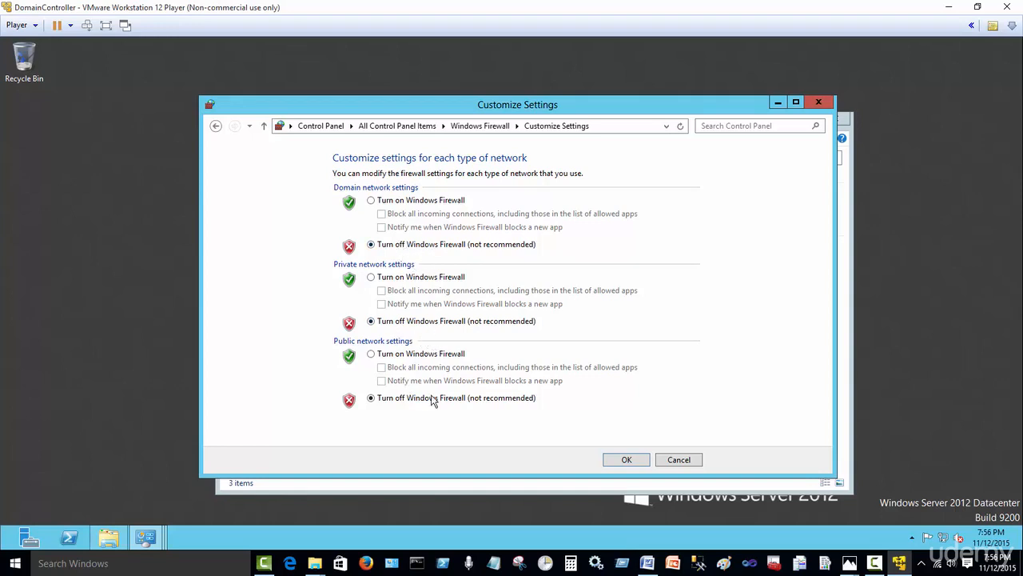
Step: Turn Windows Firewall off for domain, private and public networks and confirm
click(371, 201)
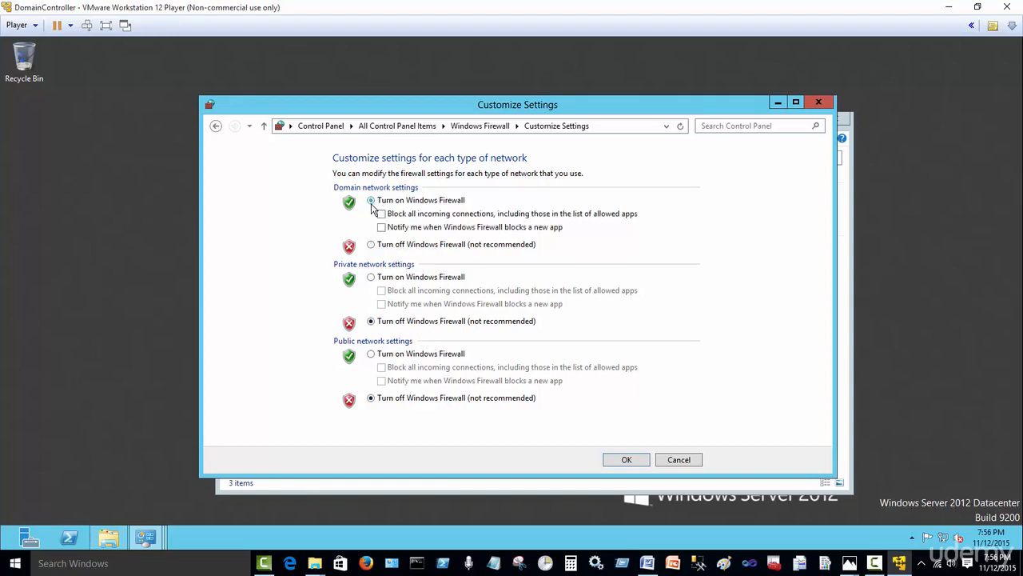
click(373, 279)
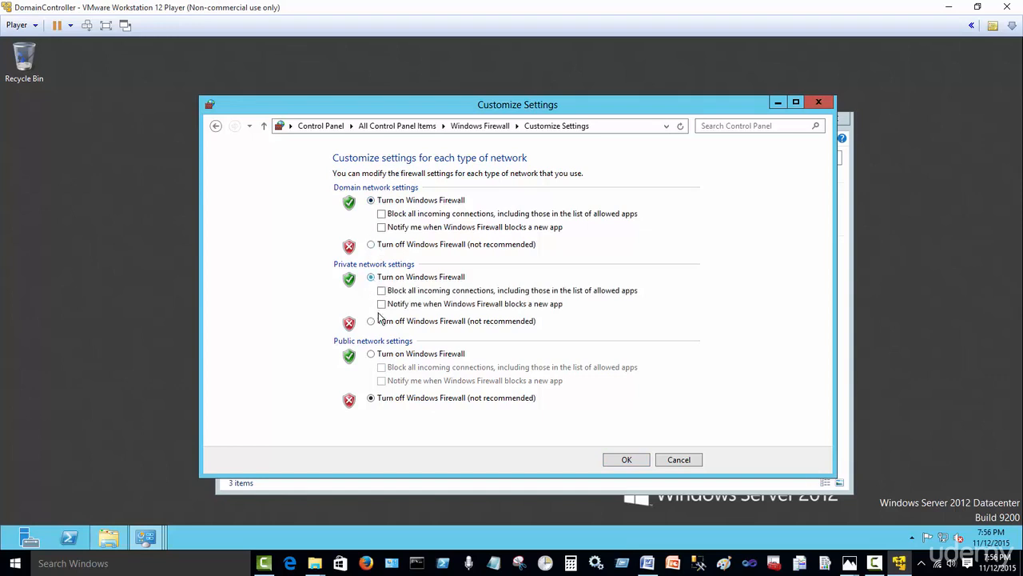
click(372, 354)
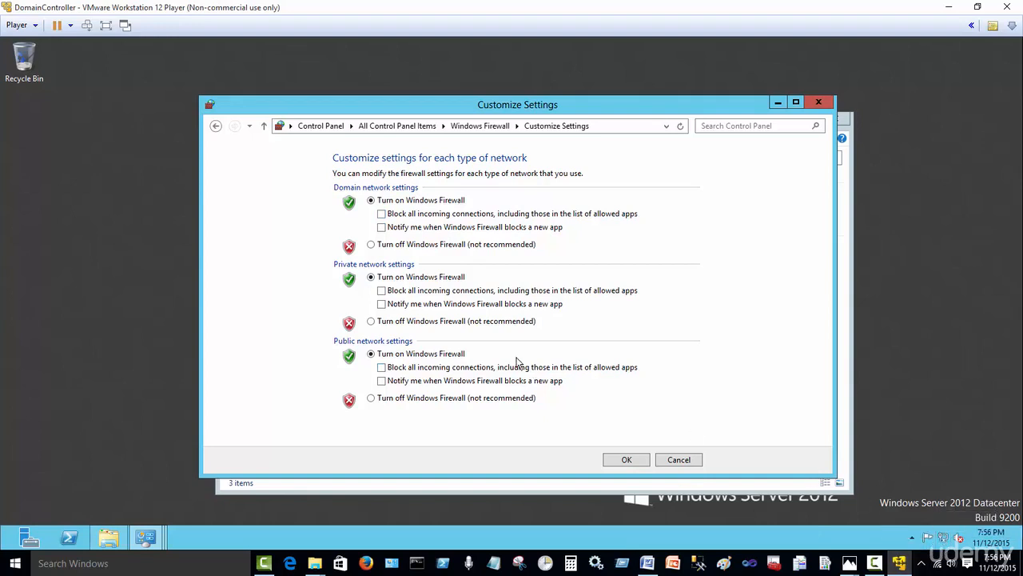
click(372, 244)
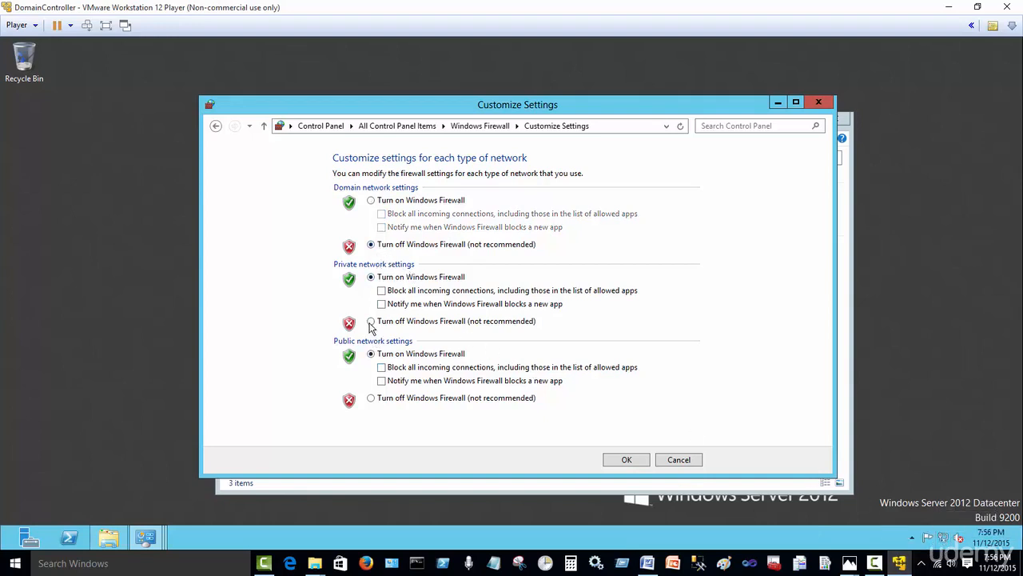
click(371, 321)
click(372, 398)
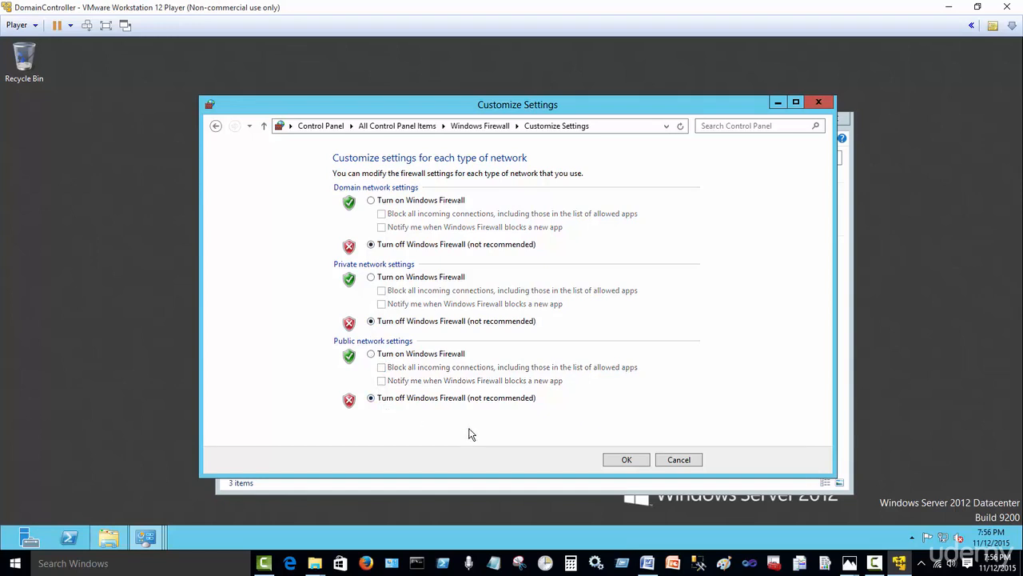
click(615, 460)
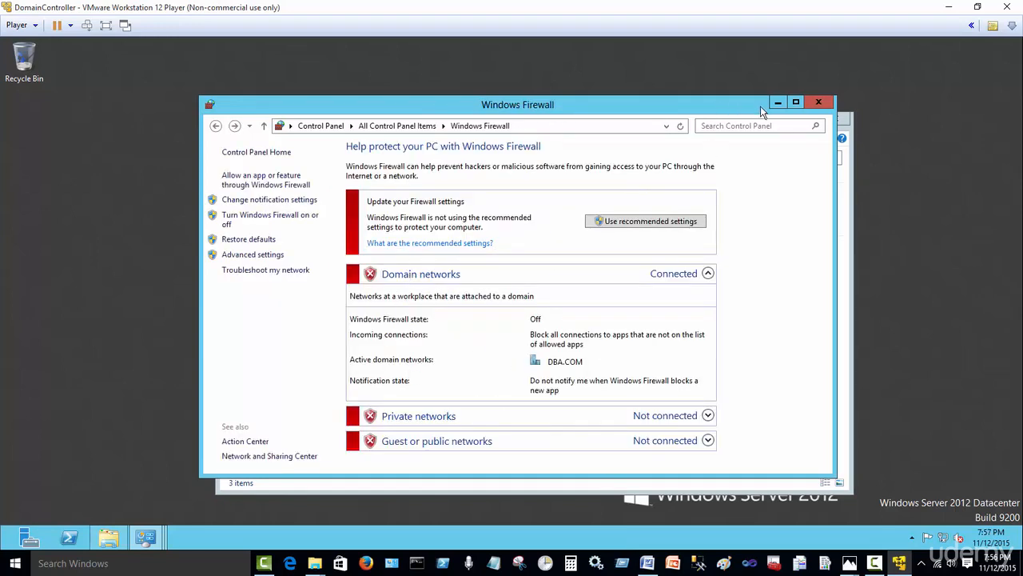
Step: Keep the VM's network adapter on Bridged in Virtual Machine Settings after trying NAT
click(780, 104)
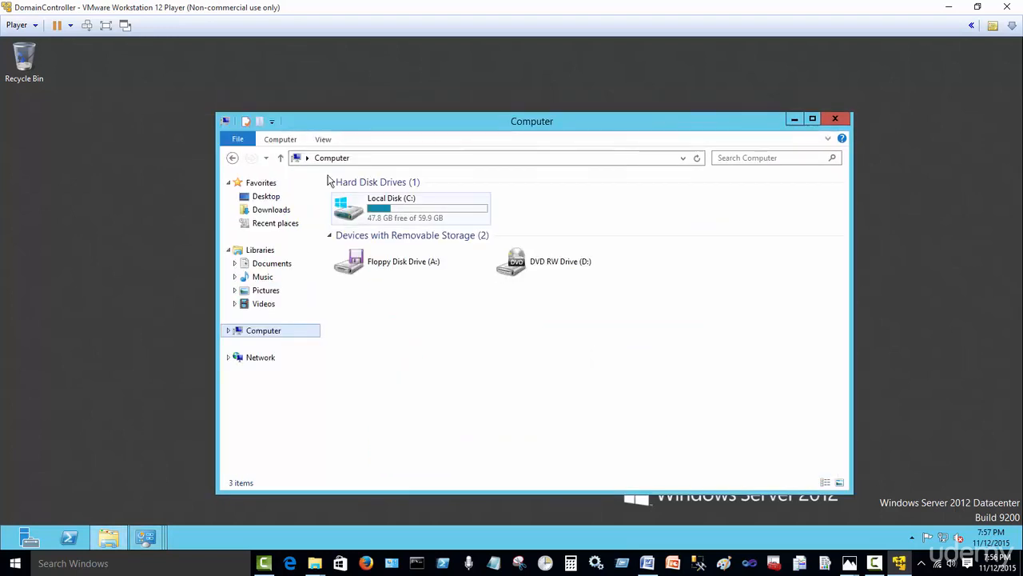
click(36, 28)
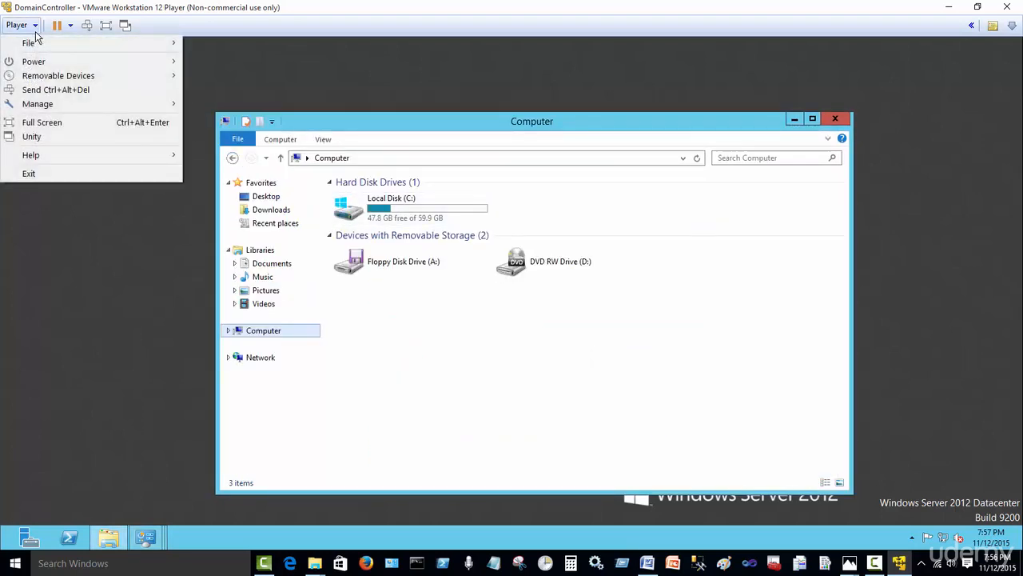
mouse_move(33, 105)
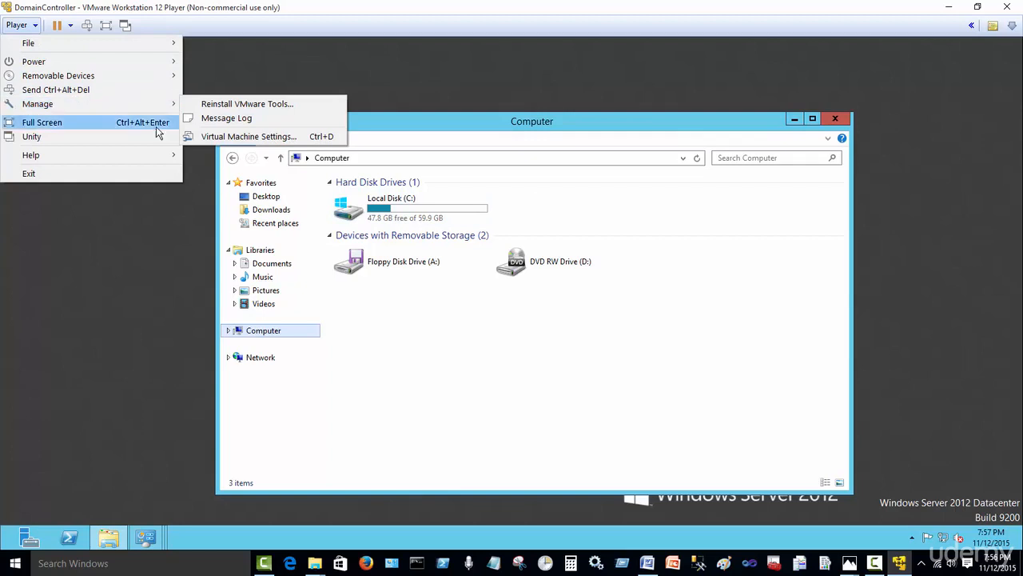
click(250, 137)
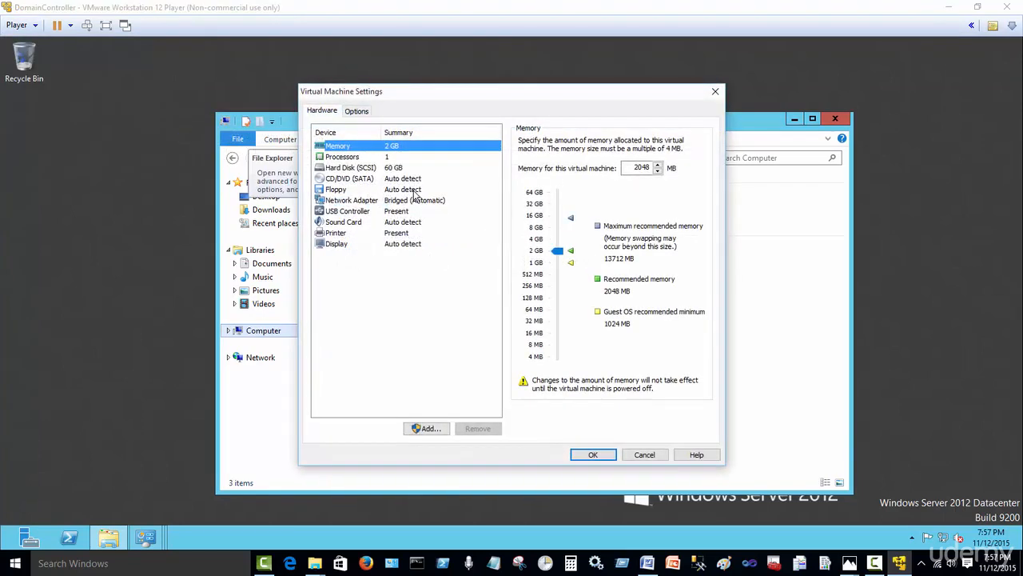
click(356, 201)
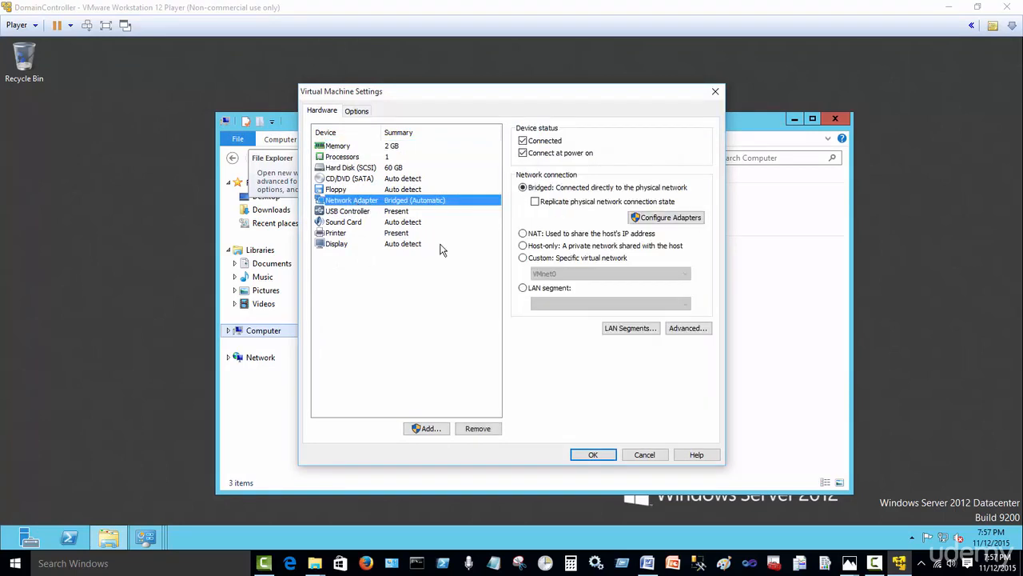
click(531, 235)
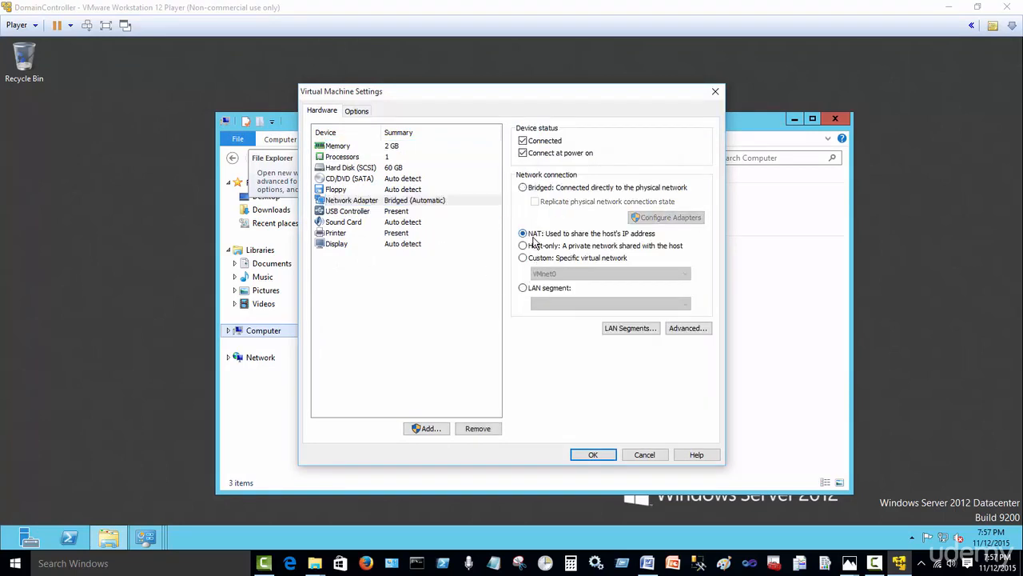
click(524, 189)
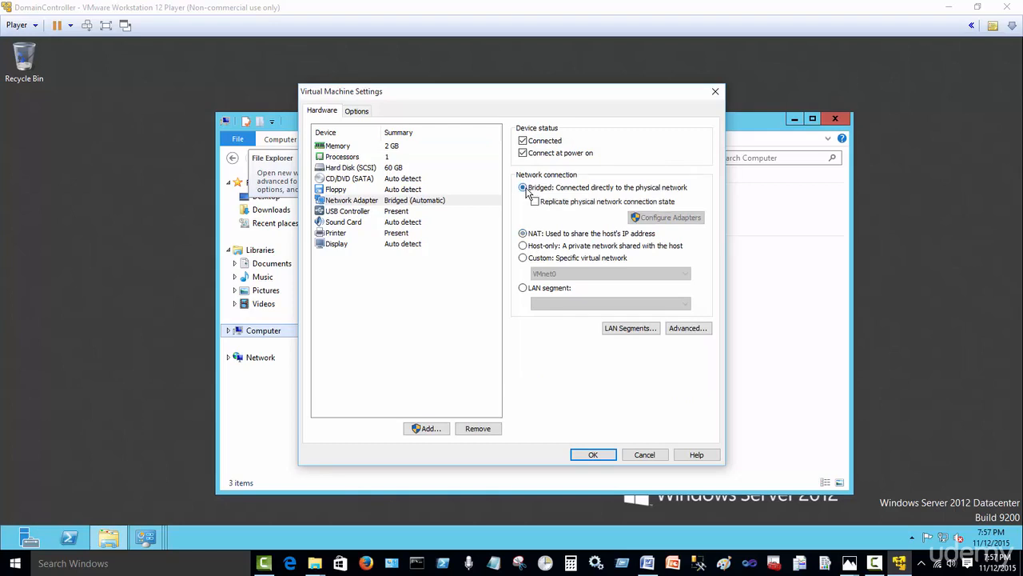
click(593, 454)
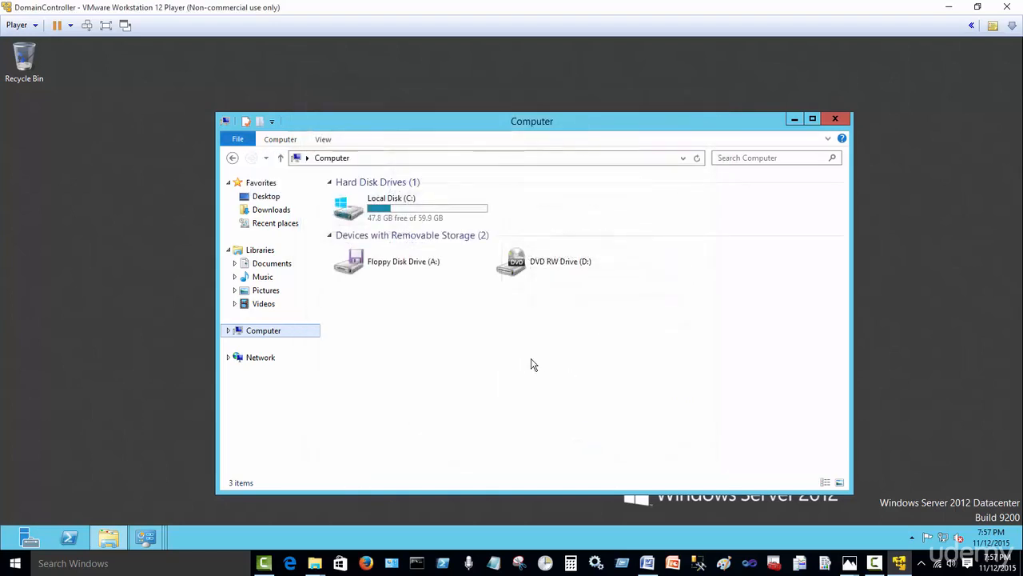
Step: Open the Ethernet0 adapter's status from the Network and Sharing Center
click(791, 118)
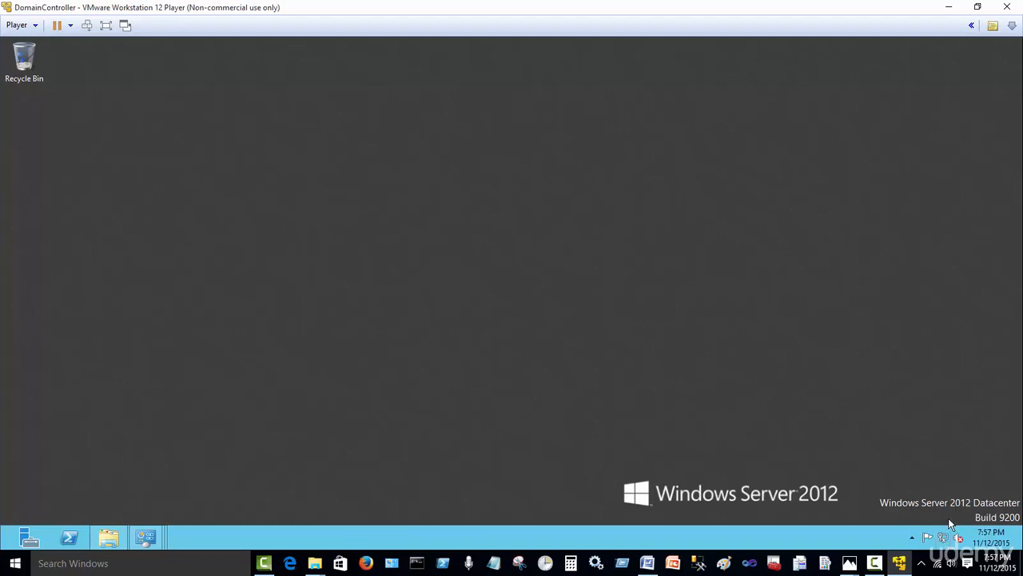
right_click(946, 543)
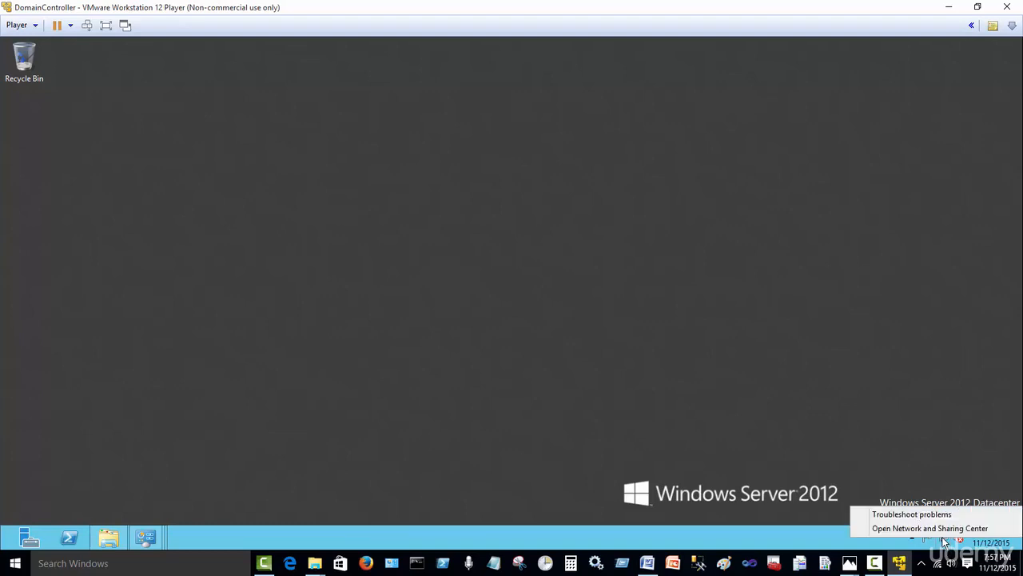
click(932, 529)
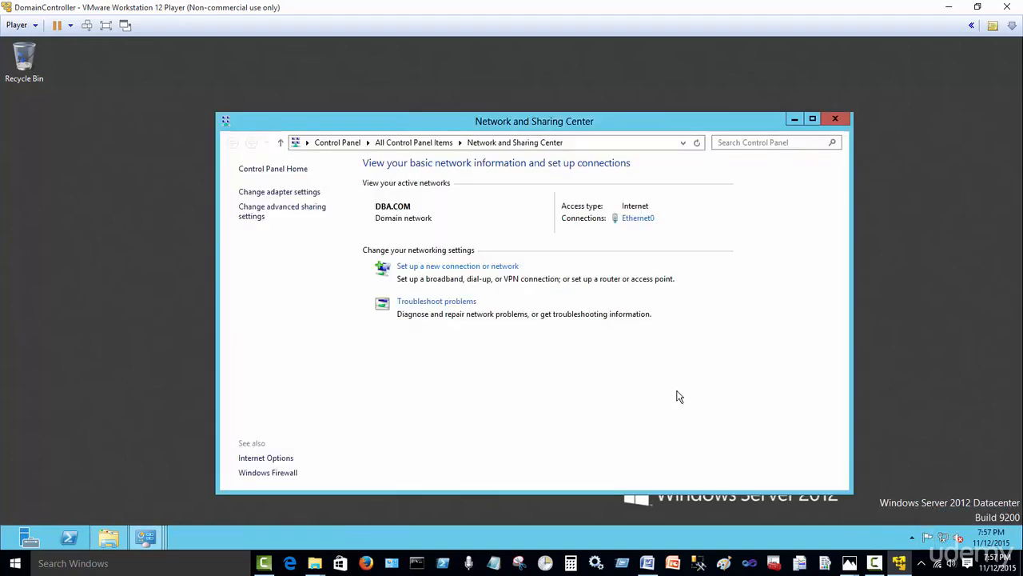
click(292, 192)
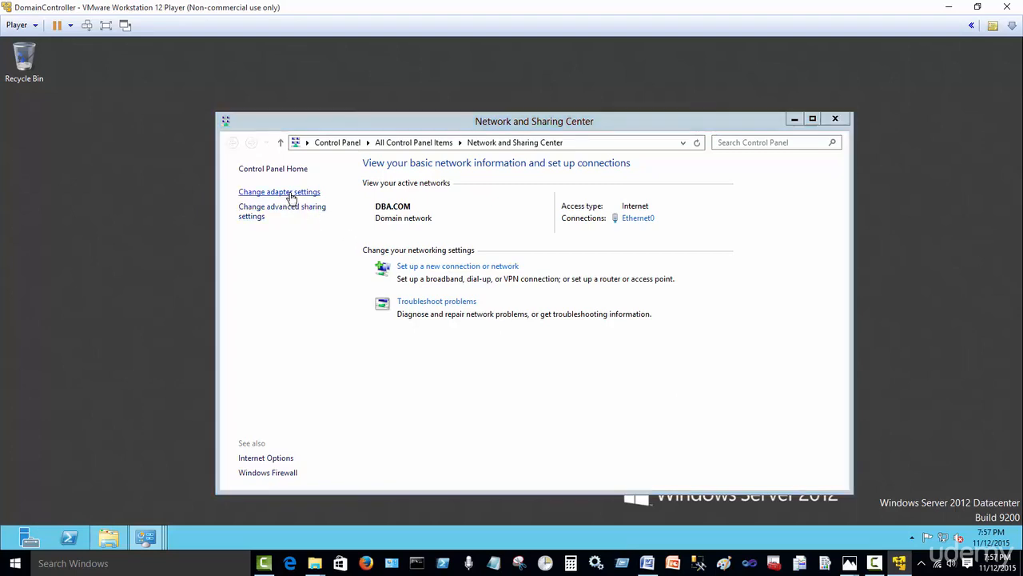
double_click(288, 199)
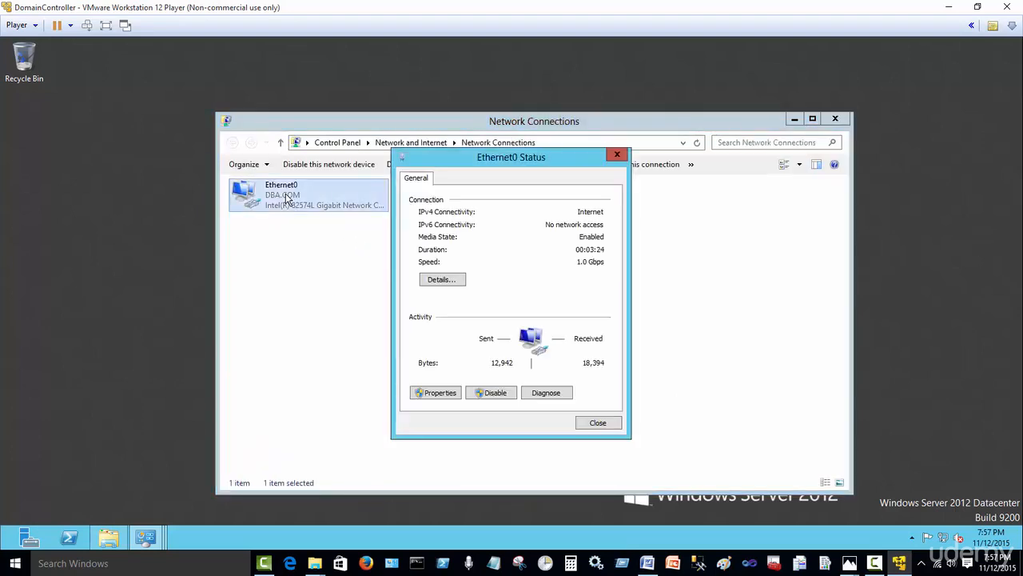
Step: In Ethernet0's properties, uncheck IPv6 and open the IPv4 properties
click(440, 393)
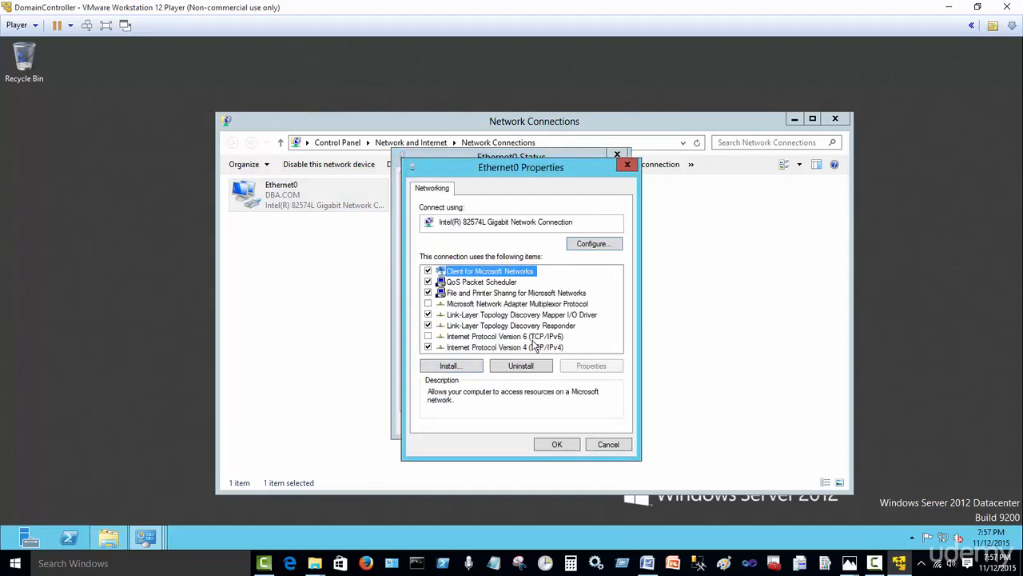
click(430, 337)
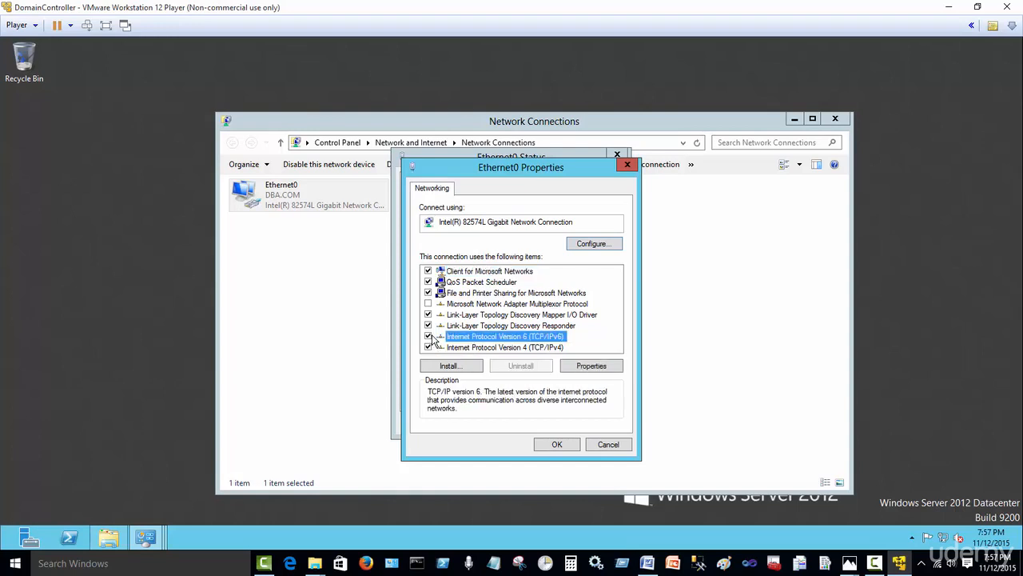
click(483, 347)
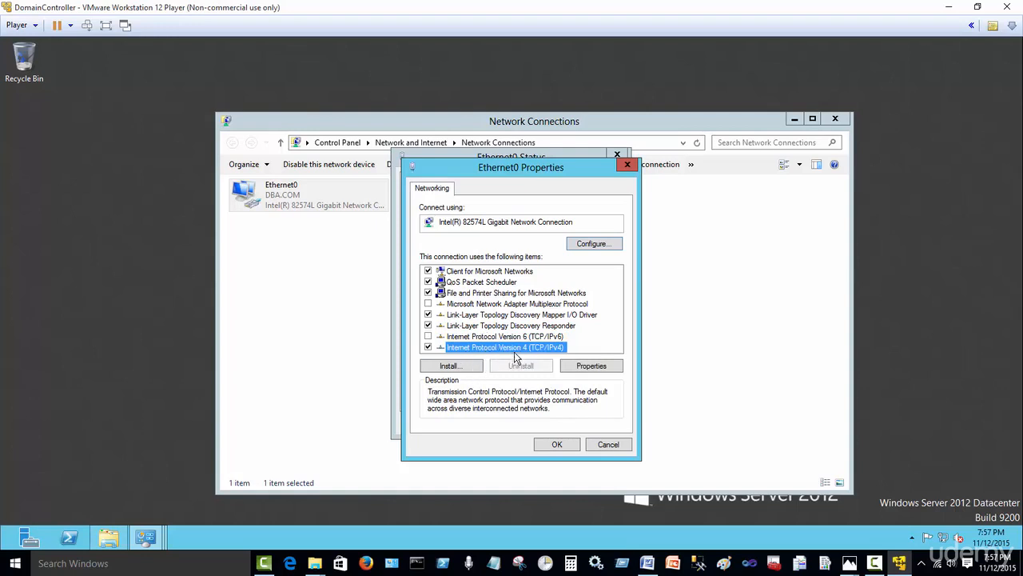
click(583, 366)
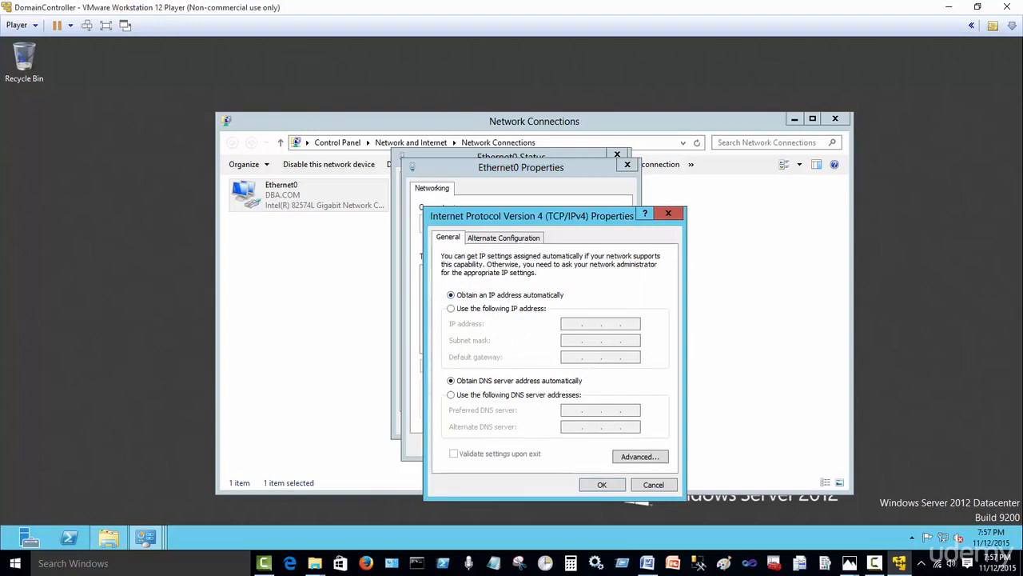
Step: Switch Ethernet0's IPv4 to a static IP and manual DNS, then show the Word reference
click(492, 198)
drag(512, 217, 491, 192)
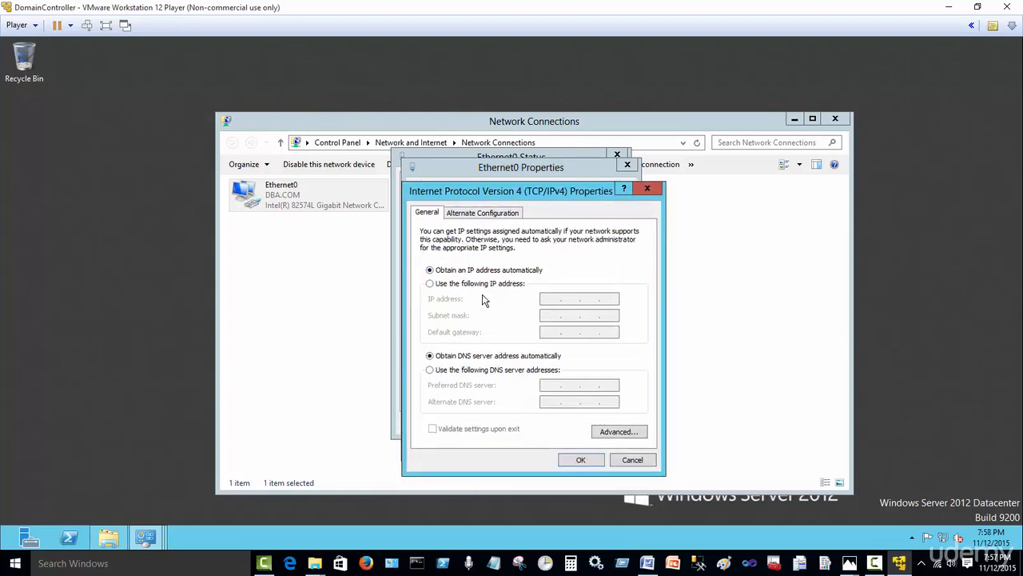
click(430, 284)
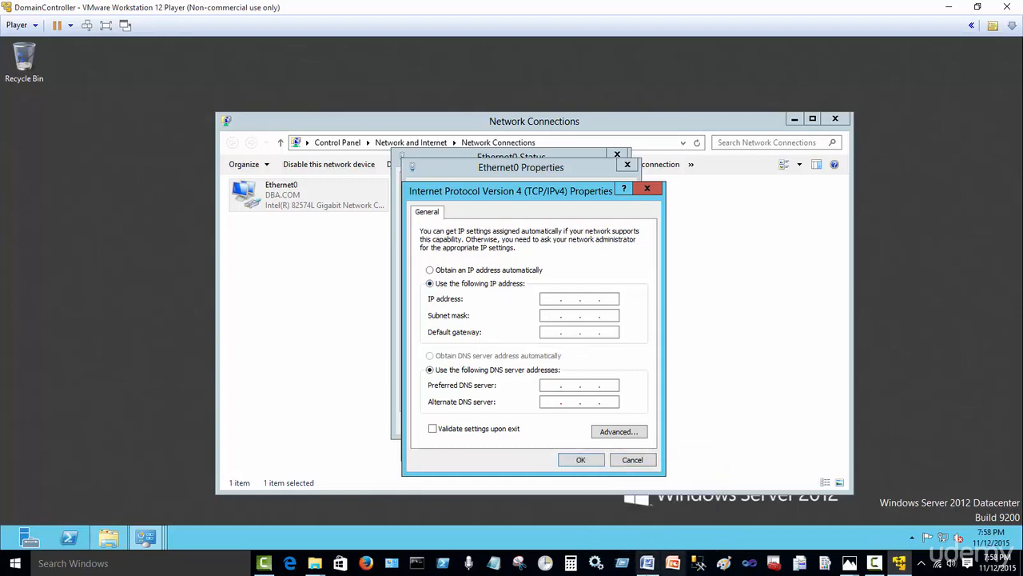
click(649, 569)
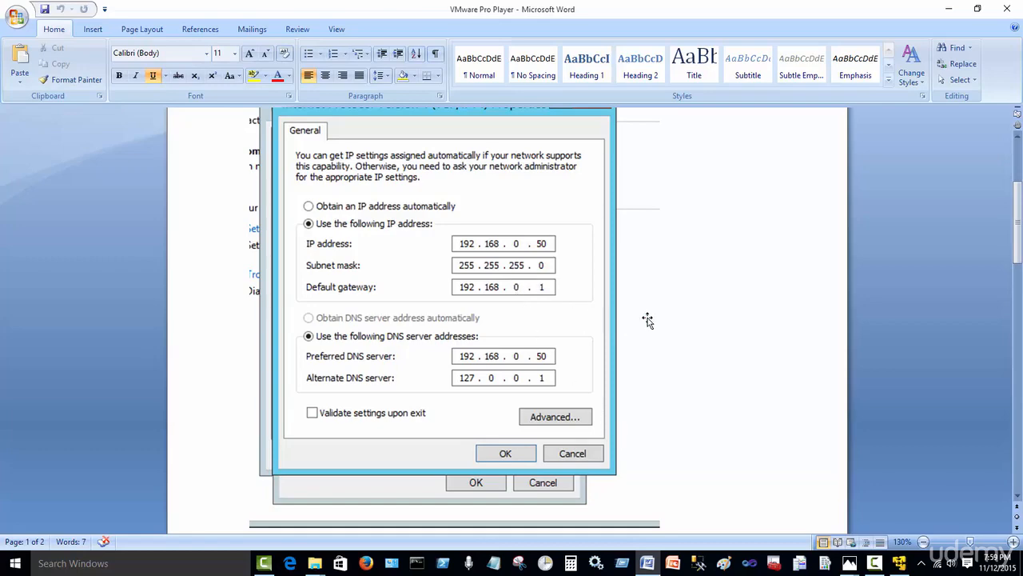
Step: Fill Ethernet0's IPv4 fields with 192.168.0.50, 255.255.255.0, gateway 192.168.0.1 and DNS 192.168.0.50, checking the Word reference
click(949, 11)
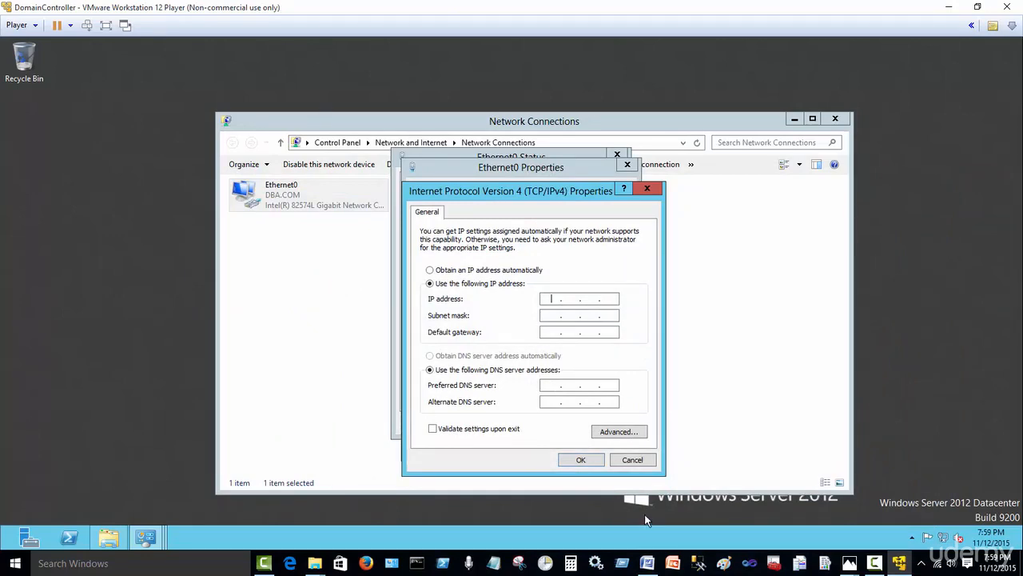
click(647, 562)
scroll(594, 272, down, 1)
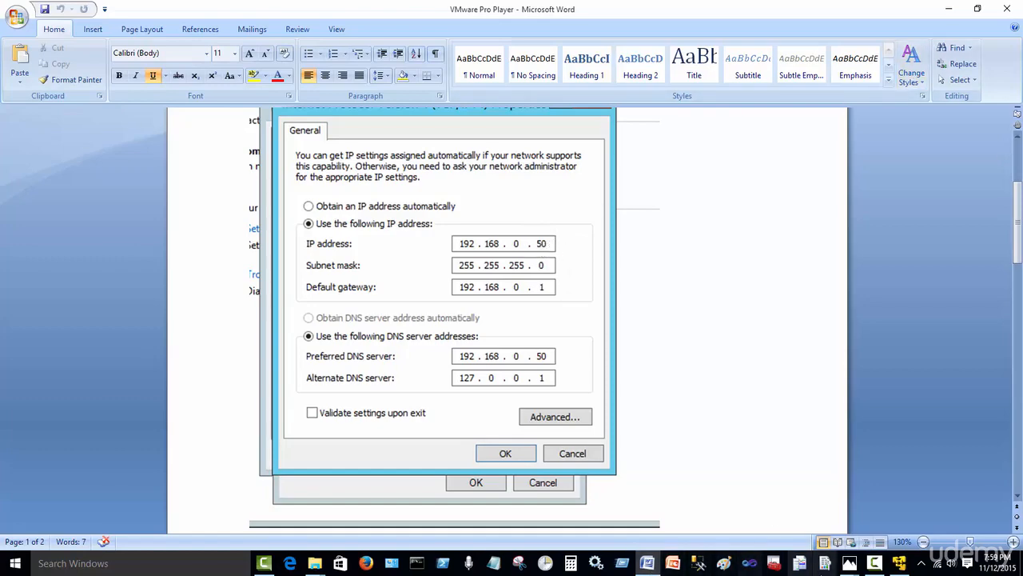
click(896, 564)
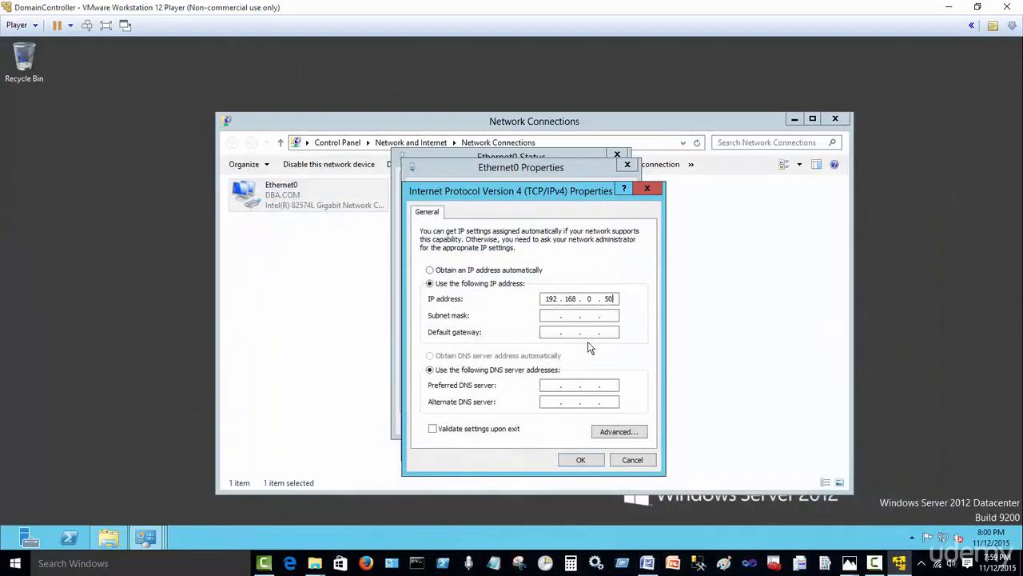
click(558, 316)
key(Tab)
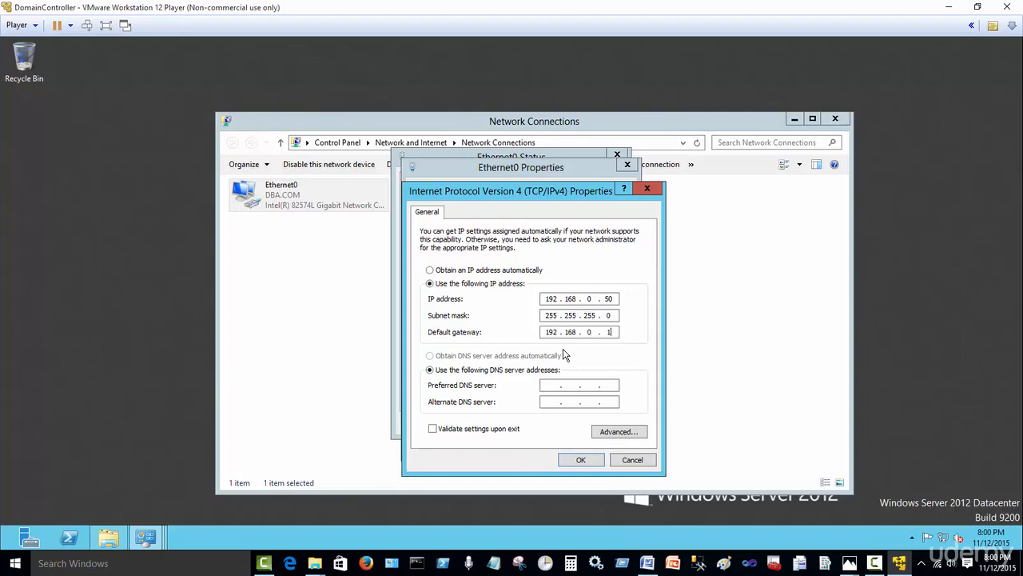
click(649, 563)
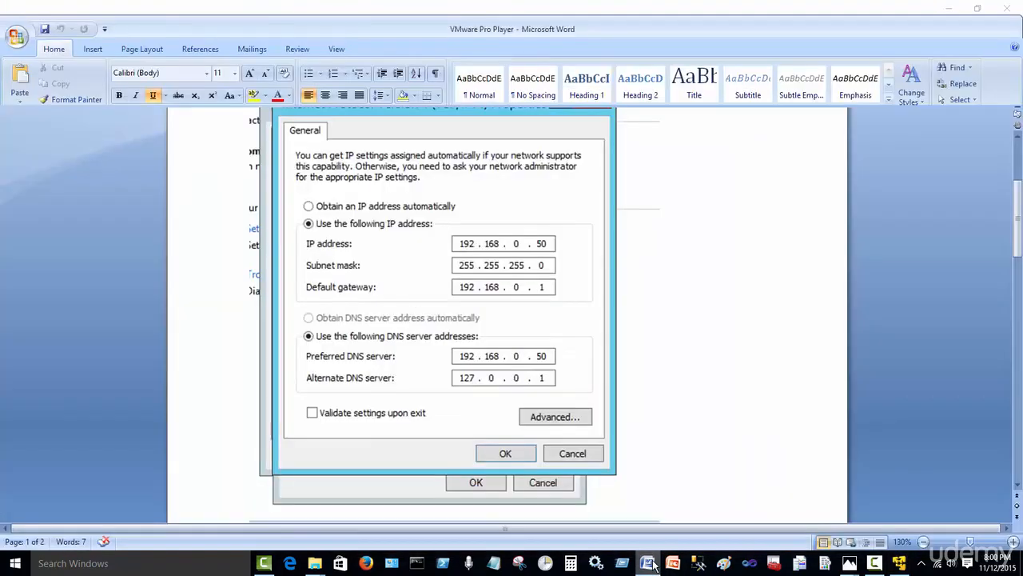
click(649, 563)
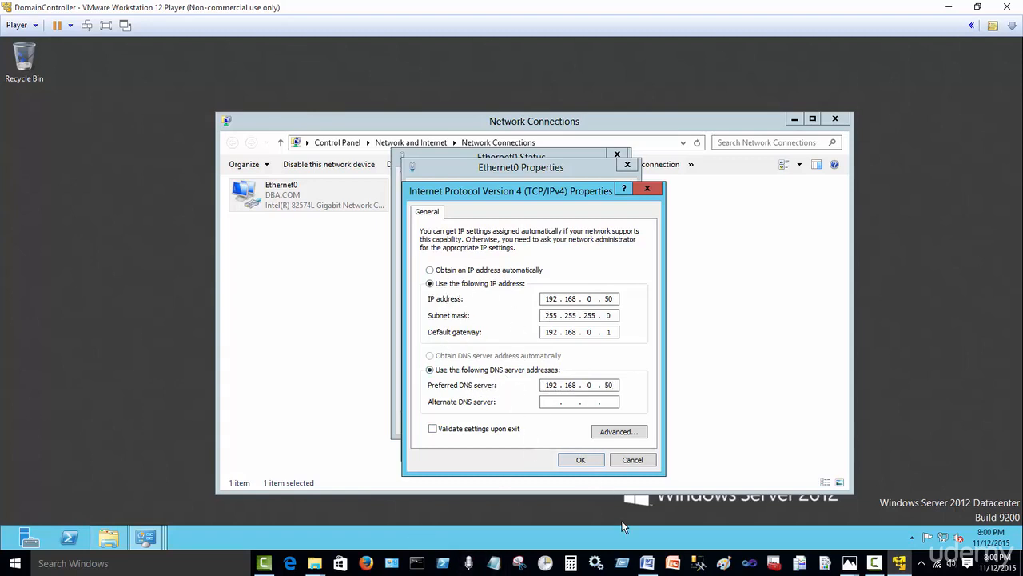
Step: Enter 127.0.0.1 as the alternate DNS server and verify it against the Word screenshot
click(651, 563)
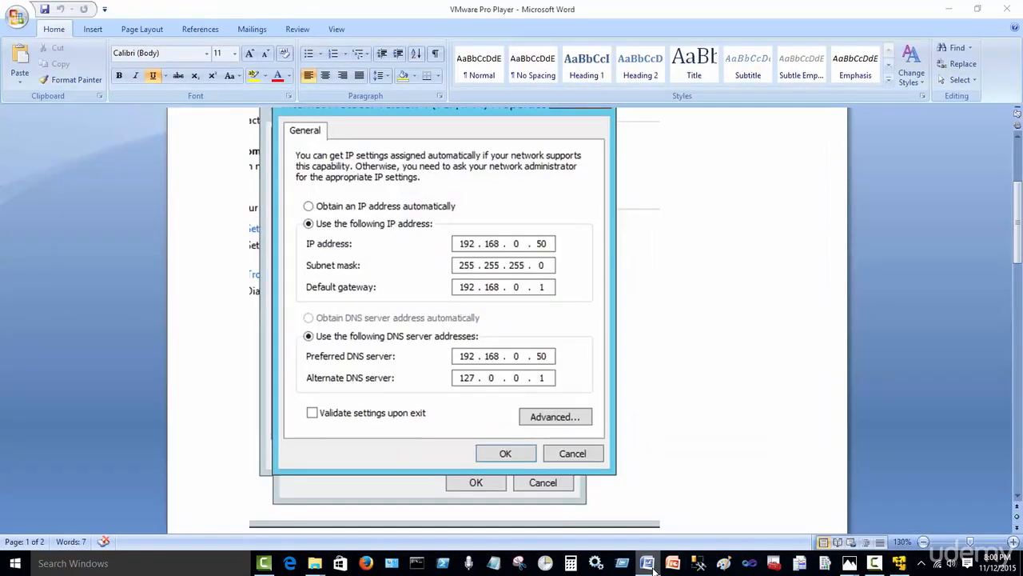
click(651, 563)
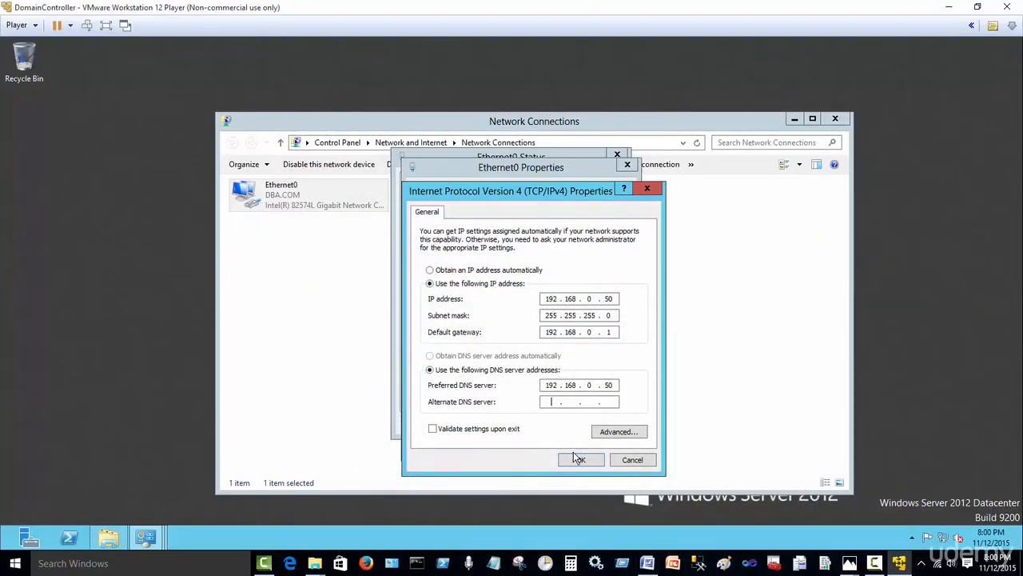
text(127 . 0 . 0 . 1)
click(653, 567)
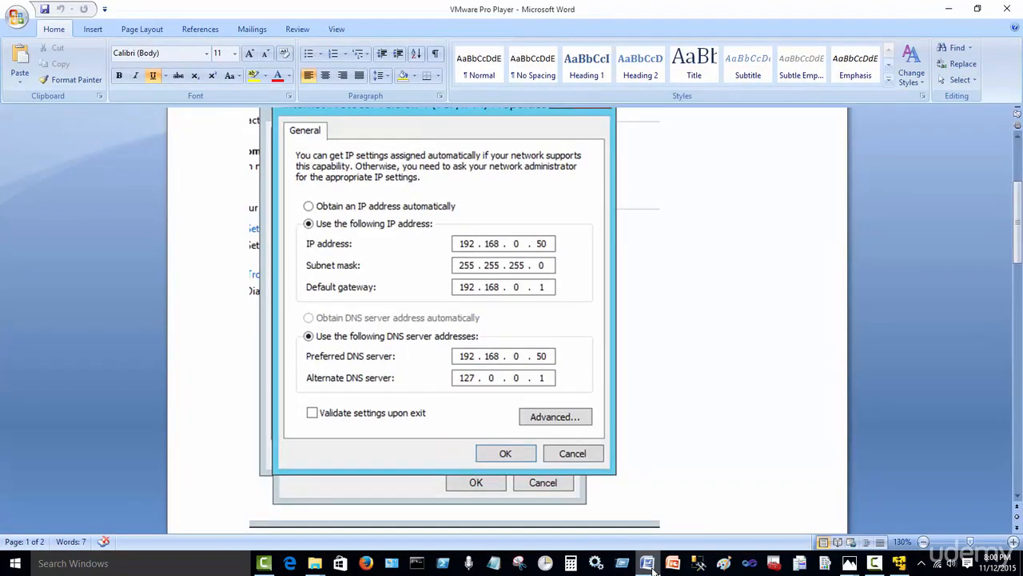
click(654, 567)
click(654, 567)
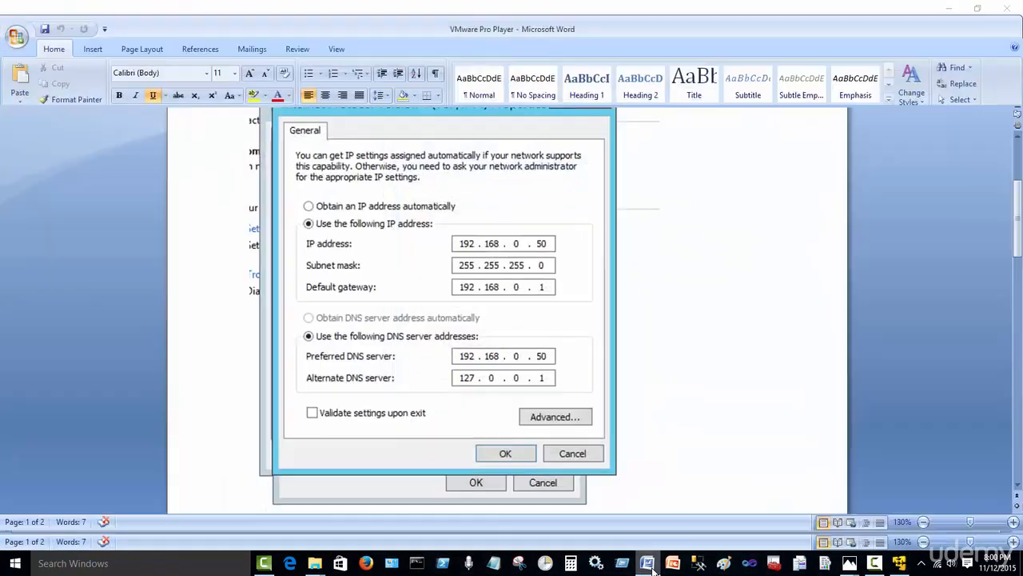
click(653, 565)
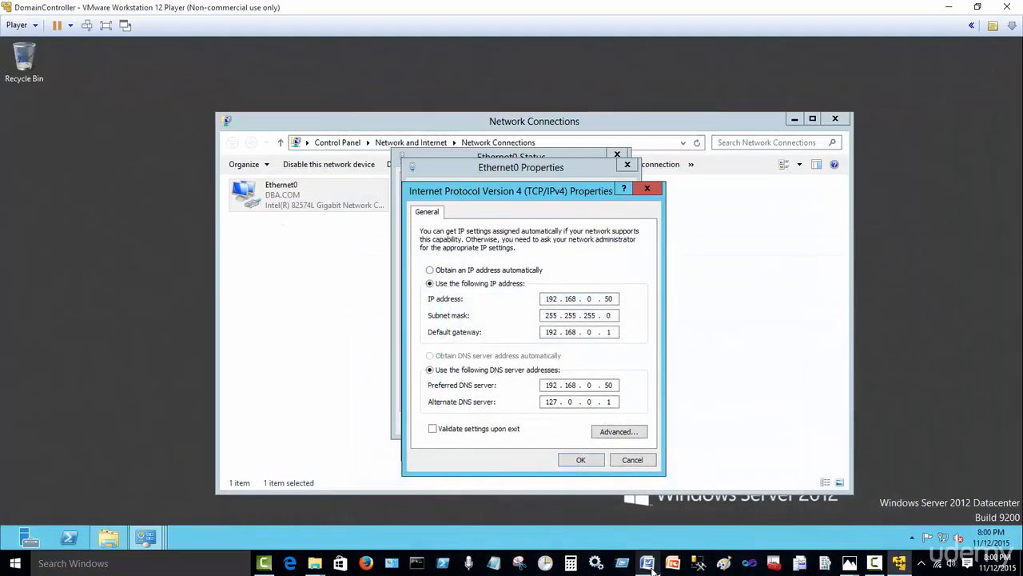
Step: Confirm the static IPv4 settings and close the Ethernet0 Properties and Status windows
click(583, 462)
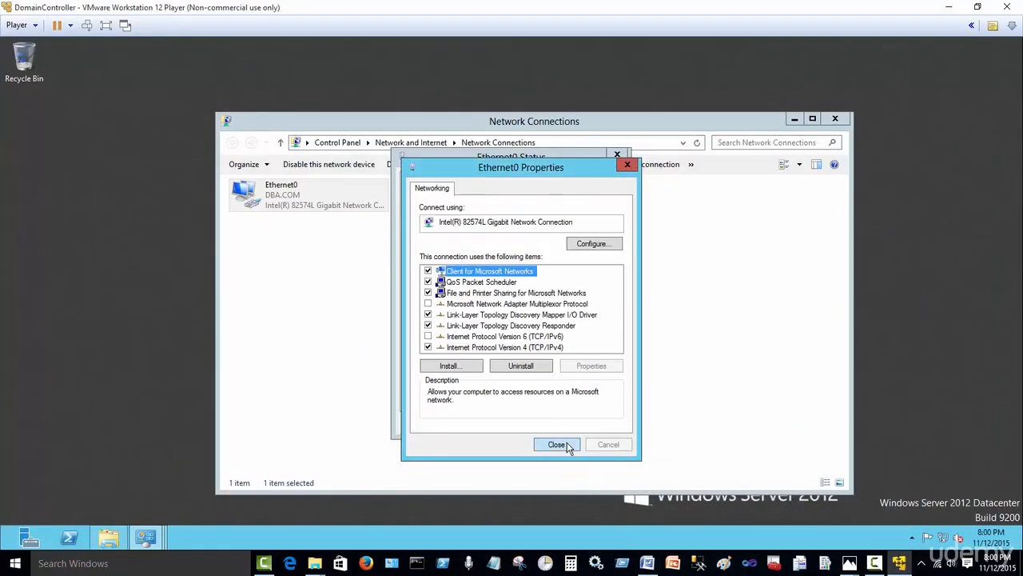
click(569, 447)
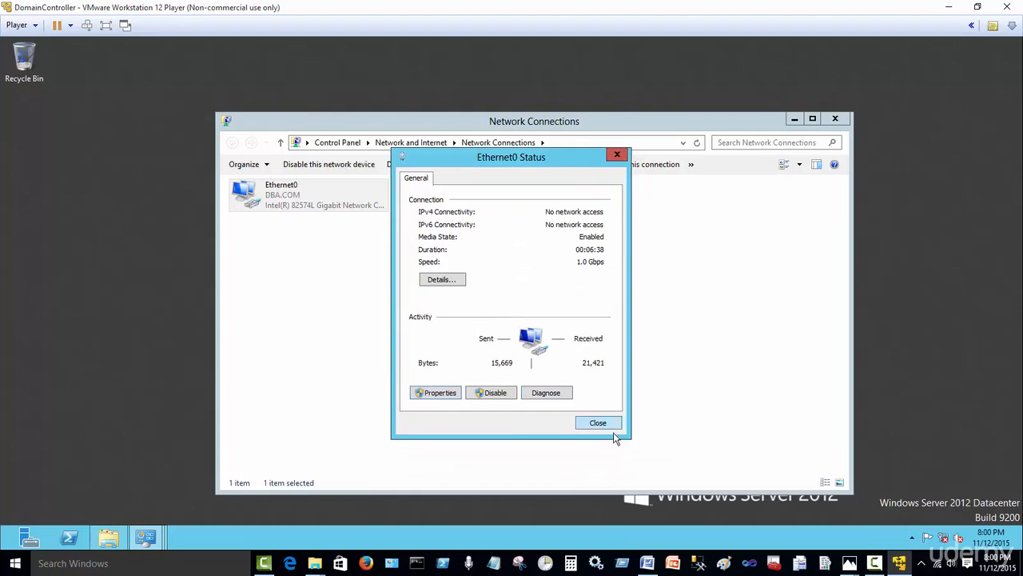
click(598, 423)
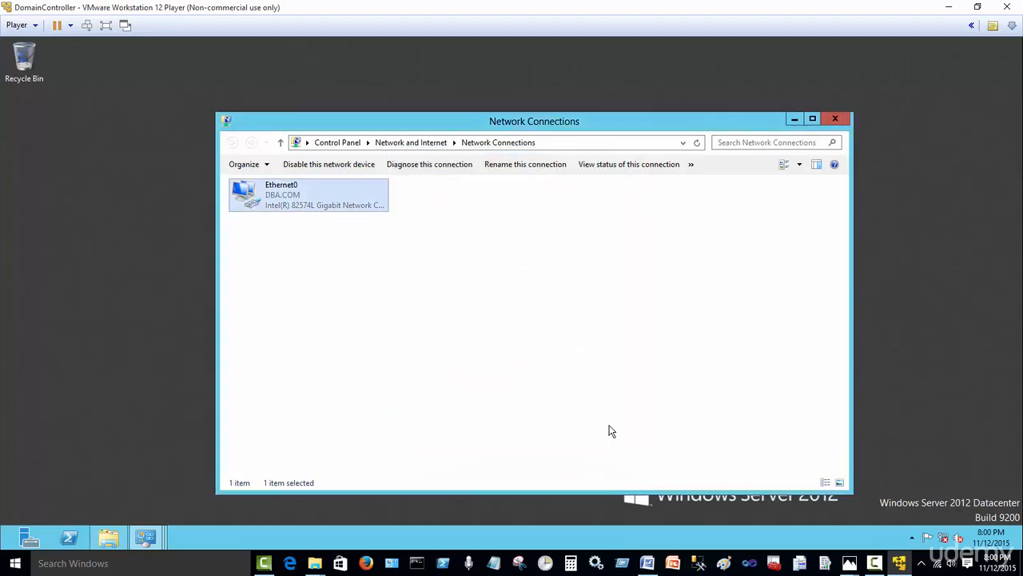
click(567, 378)
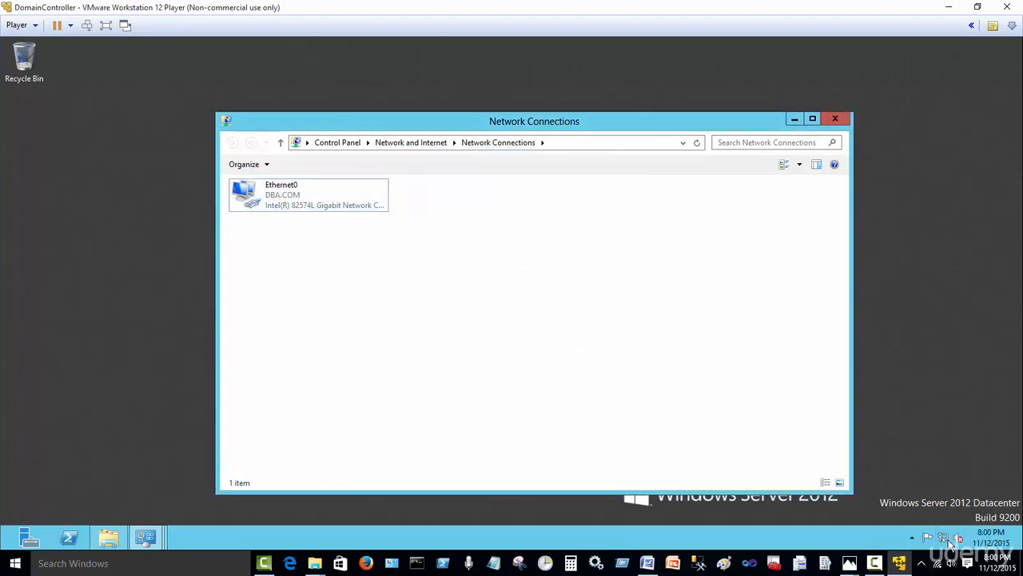
Step: Check the Word notes, then minimize Network Connections, Network and Sharing Center and the VMware Player window
mouse_move(944, 543)
click(648, 563)
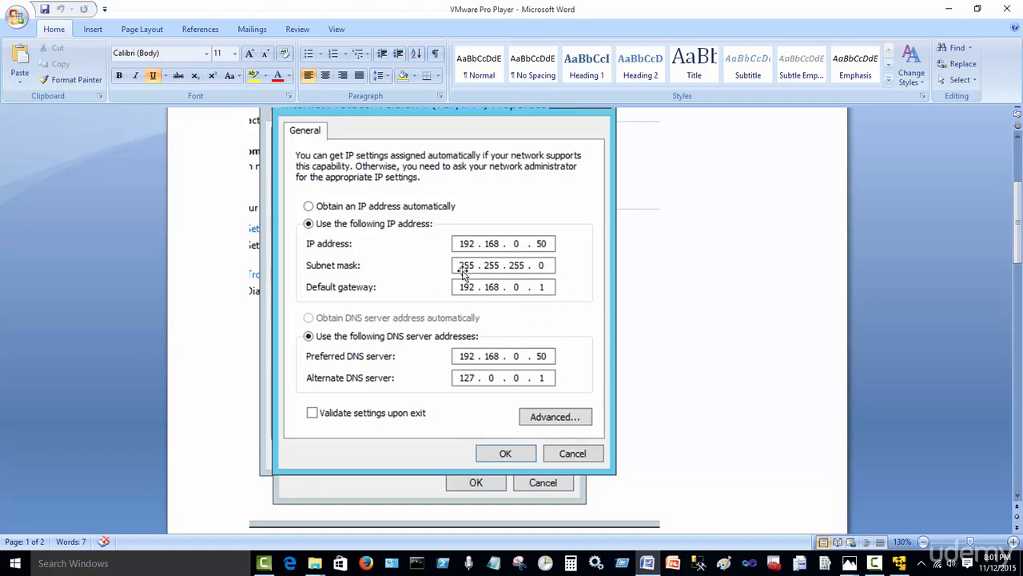
click(949, 9)
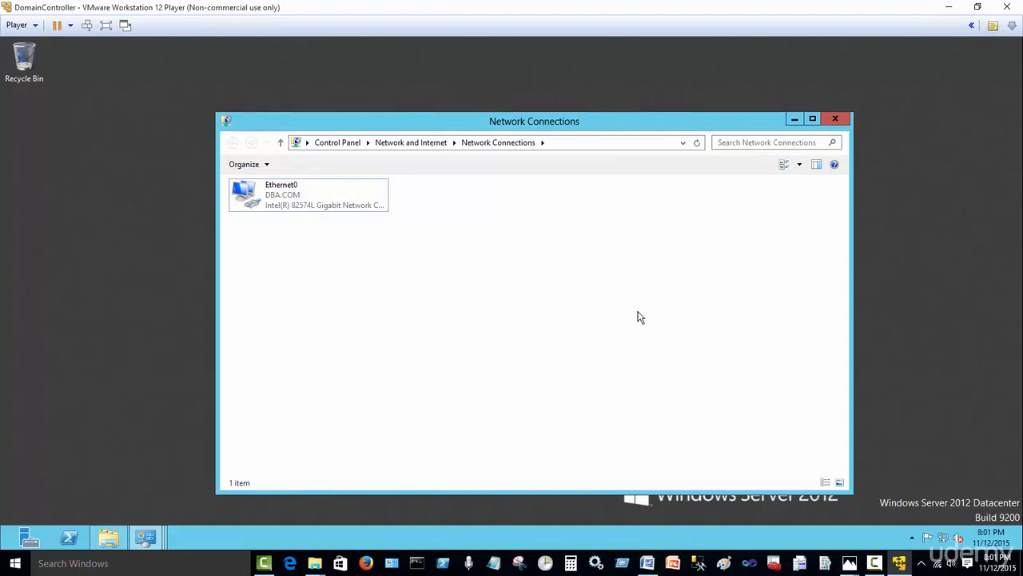
click(795, 121)
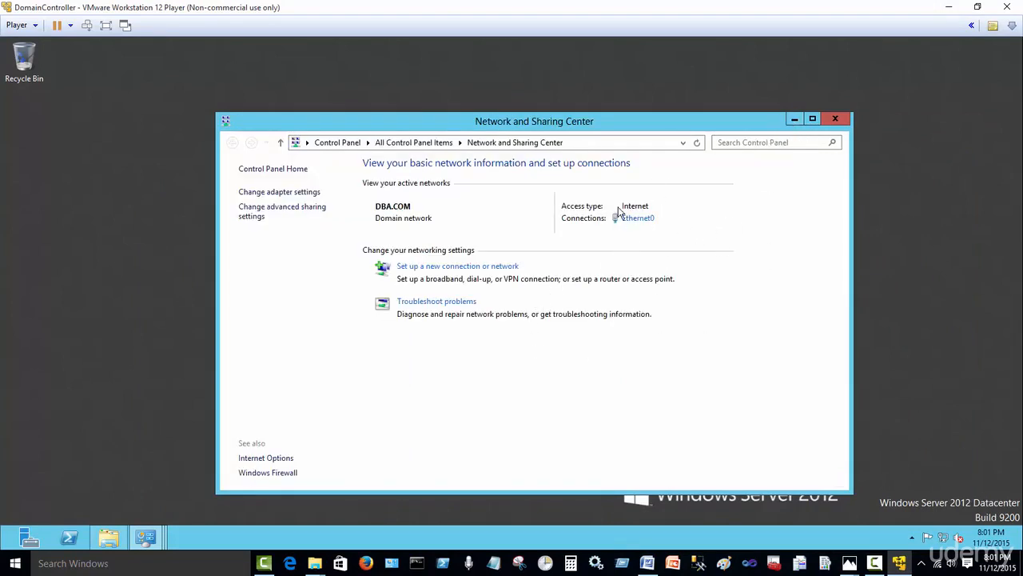
click(794, 120)
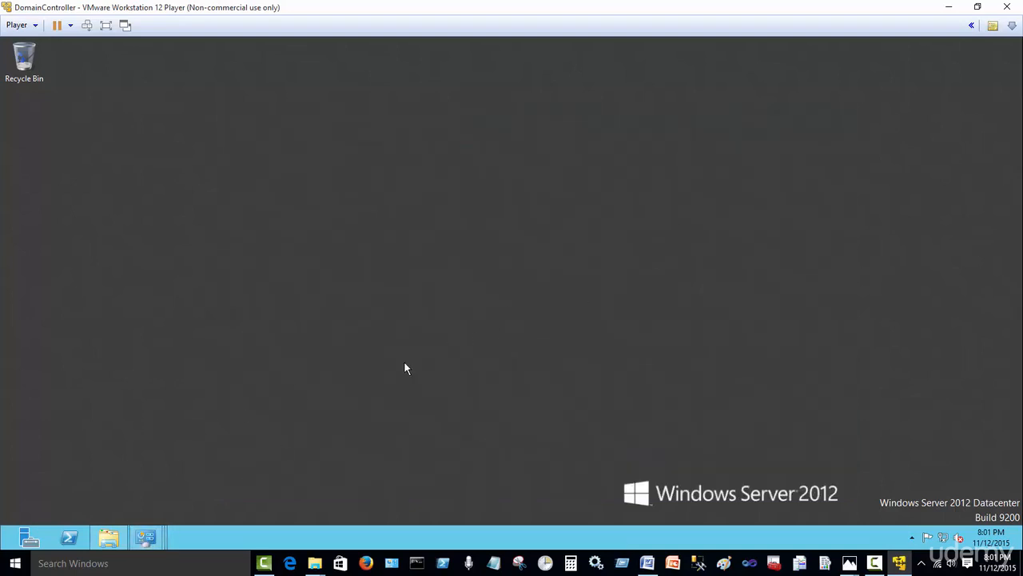
click(896, 562)
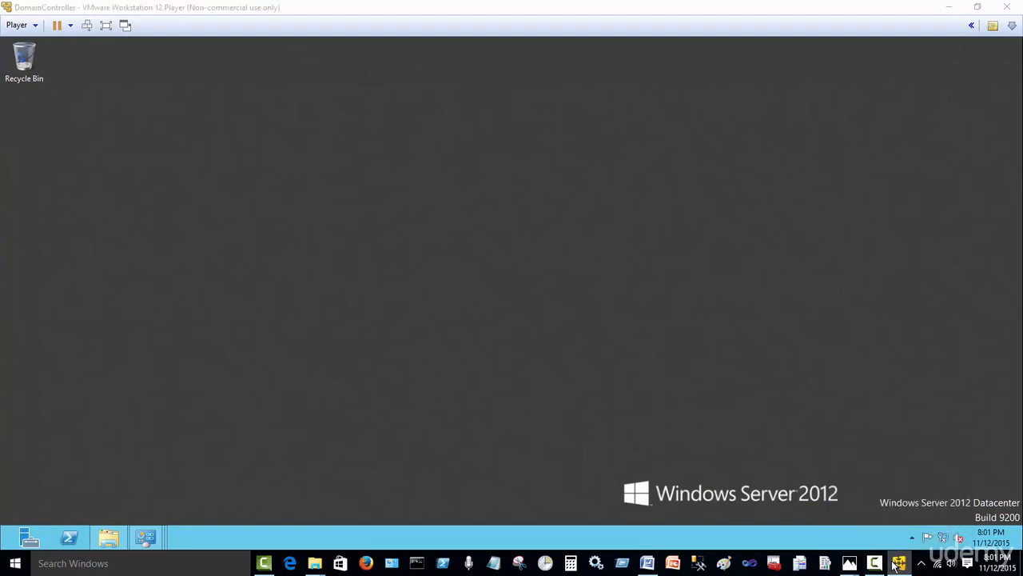
Step: Restore the DomainController VM to a smaller window and launch a second VMware Player window
click(896, 563)
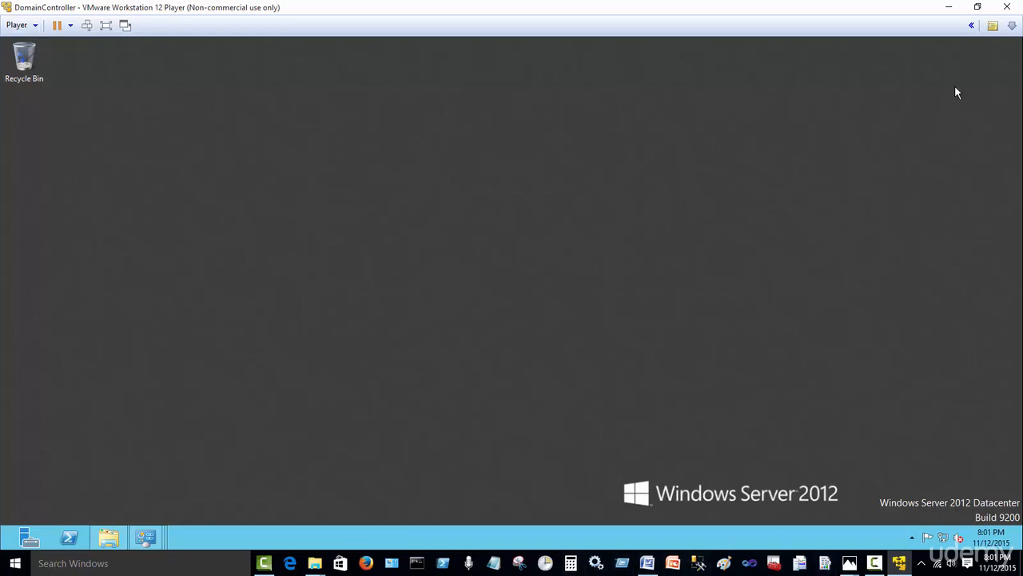
click(977, 7)
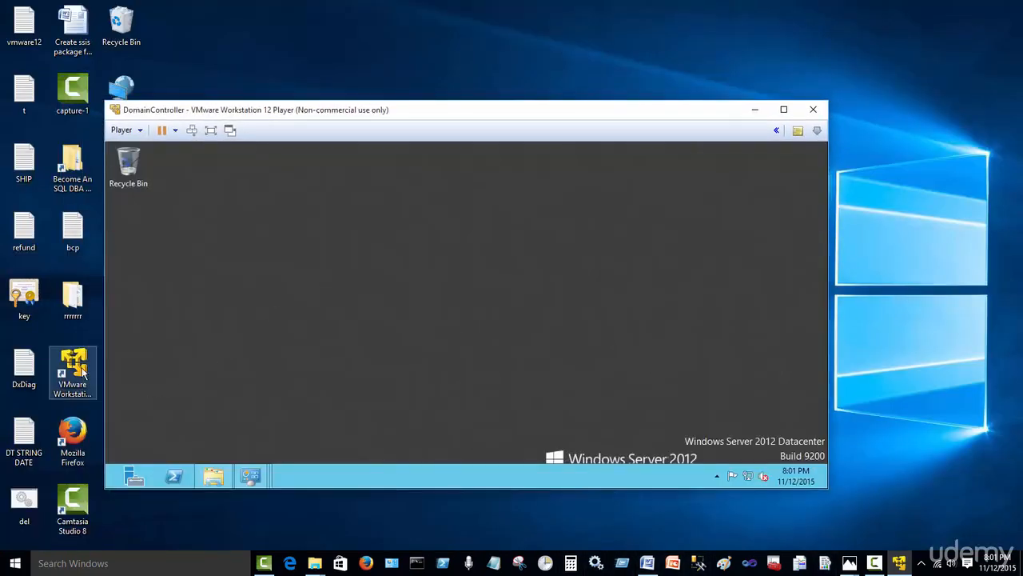
click(80, 371)
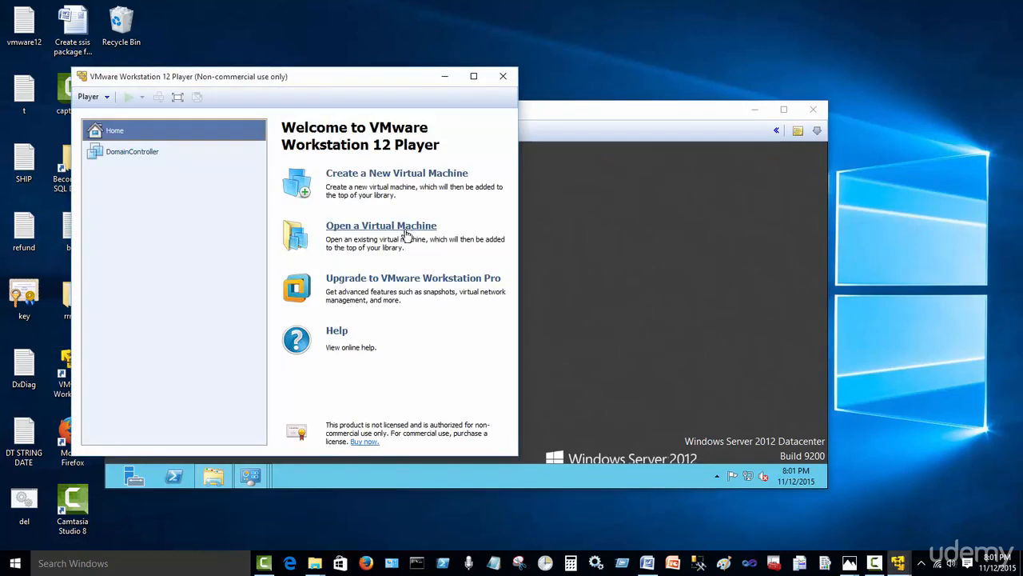
drag(562, 124, 735, 184)
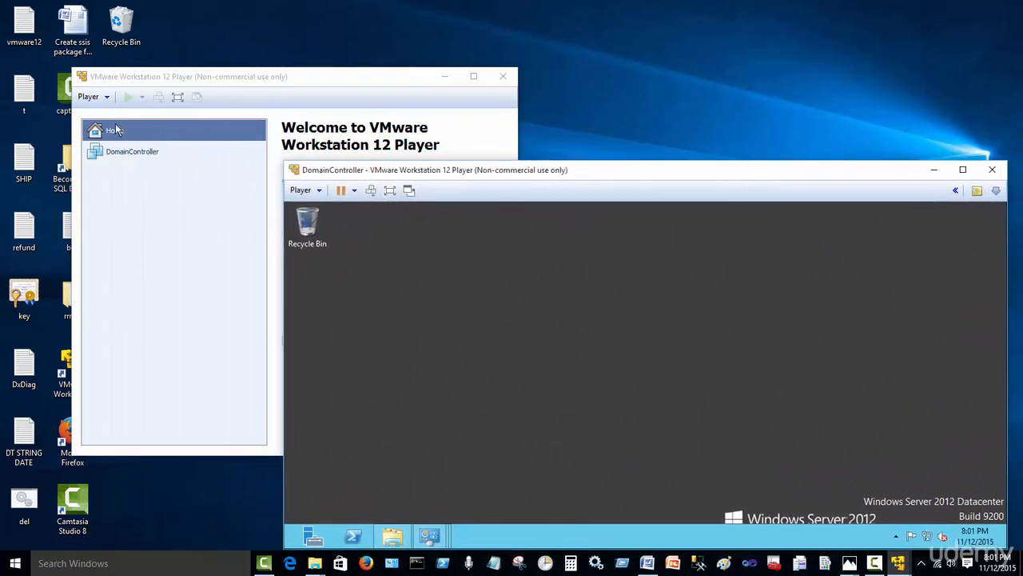
Step: Arrange the DomainController window over the Player library, then bring the Word notes to the front
click(184, 242)
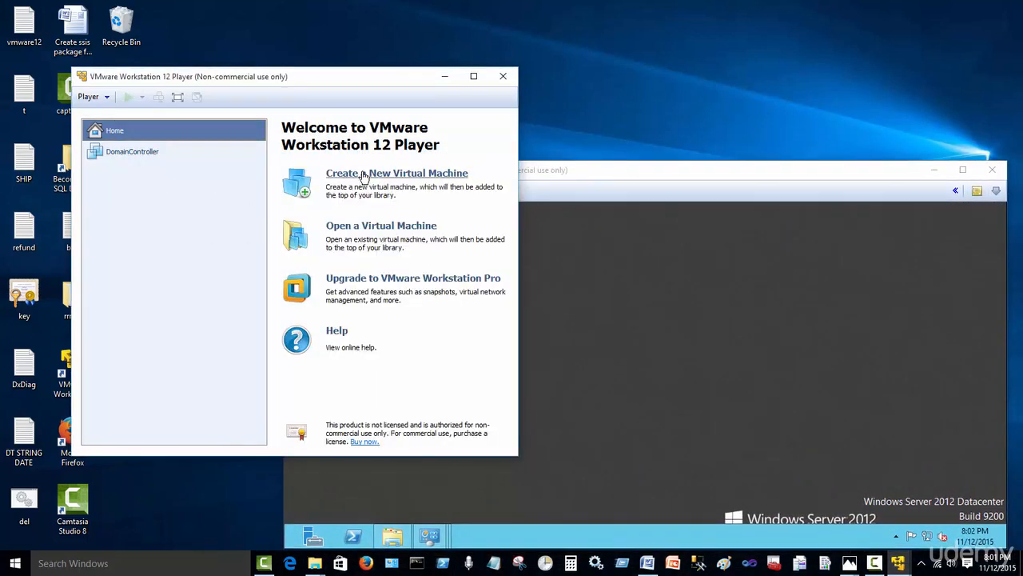
click(548, 174)
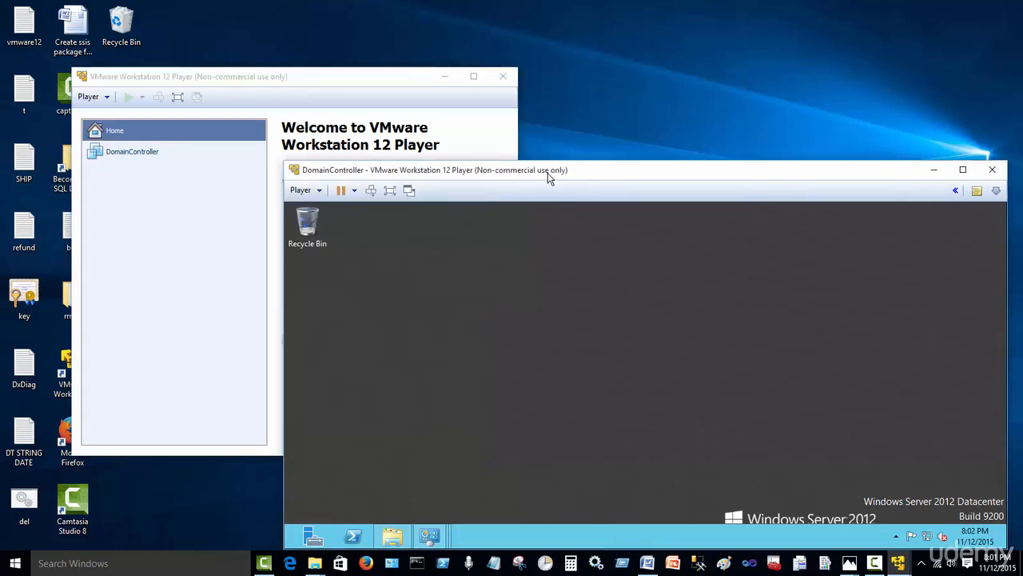
drag(549, 176, 421, 152)
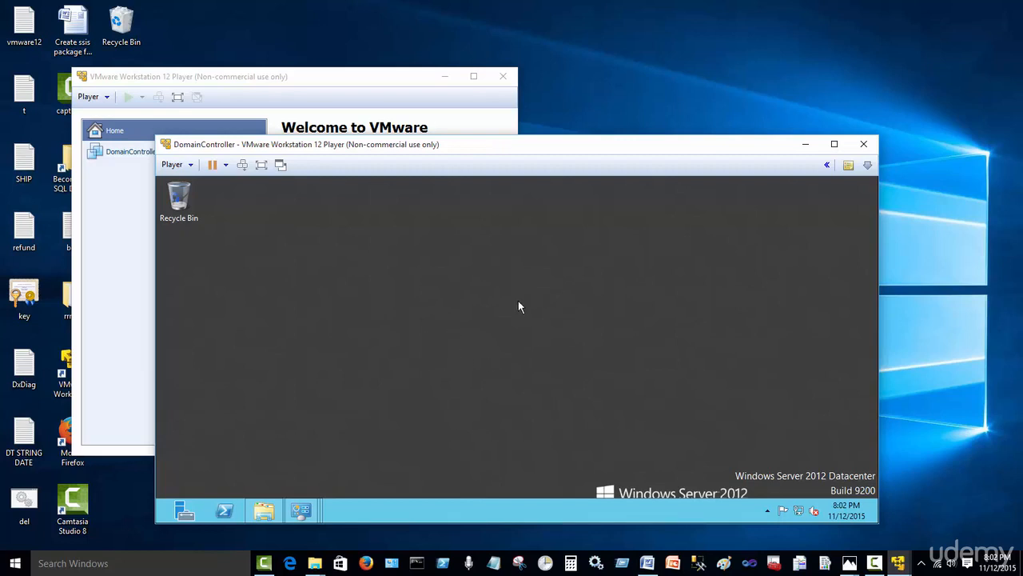
click(652, 560)
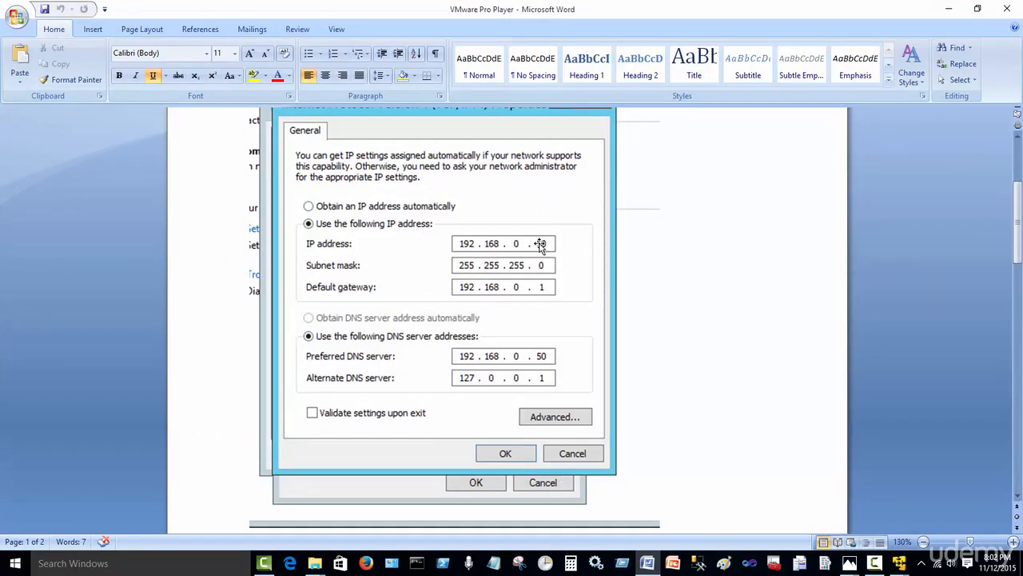
Step: Review the Word notes down to the Network Connection Details screenshot, then minimize Word
scroll(623, 463, down, 15)
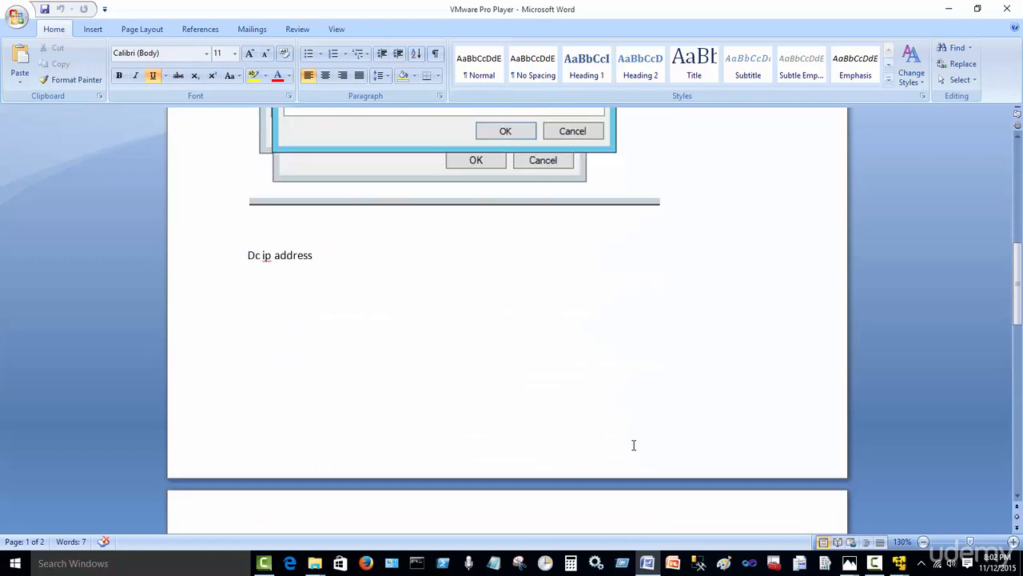
scroll(633, 447, down, 5)
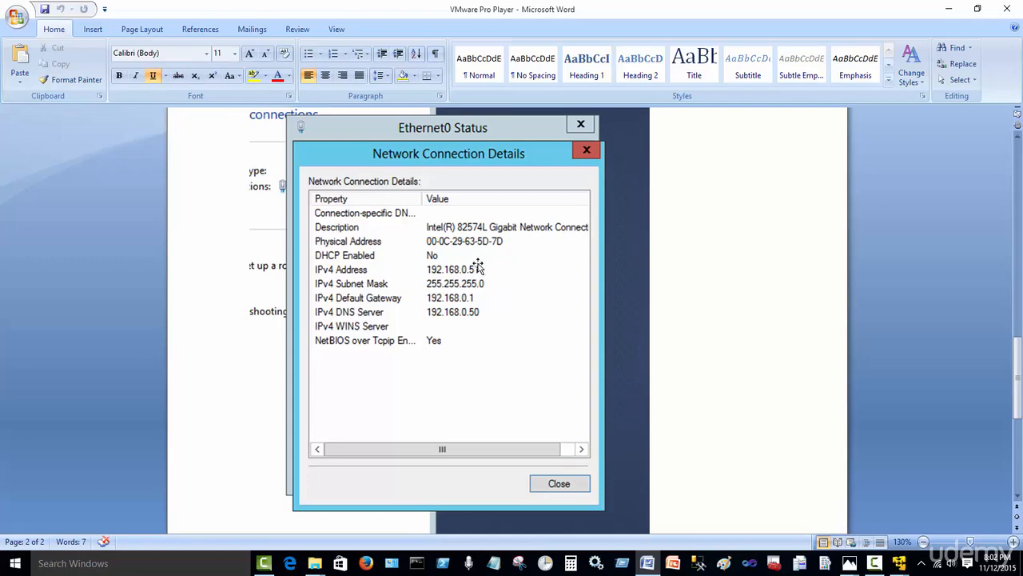
scroll(597, 432, up, 15)
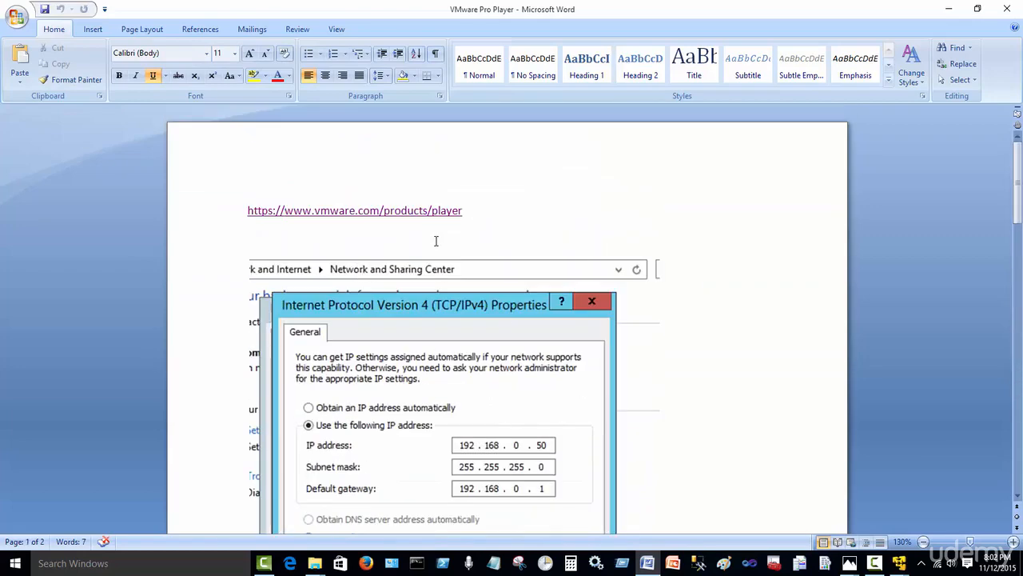
click(475, 210)
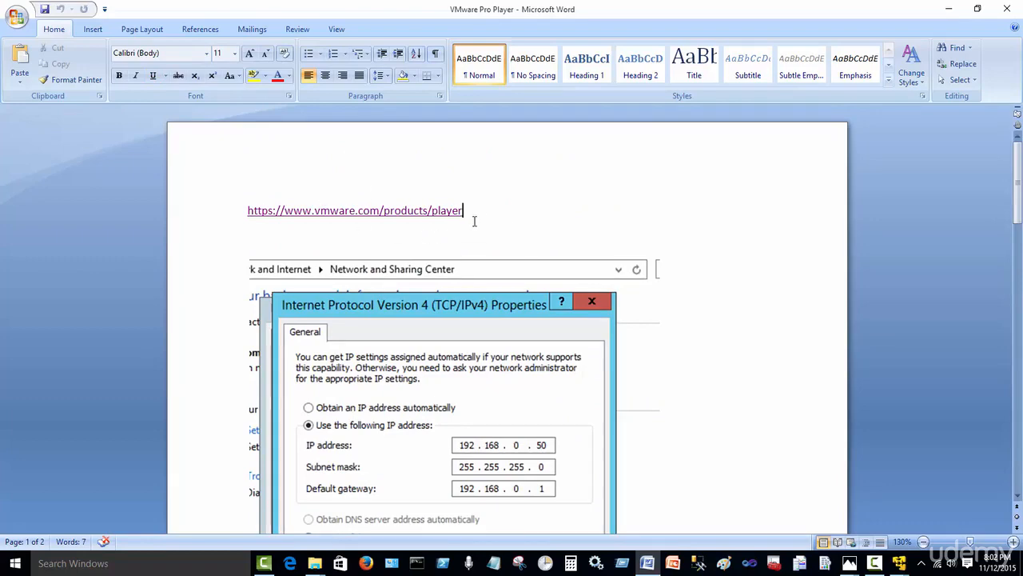
click(948, 9)
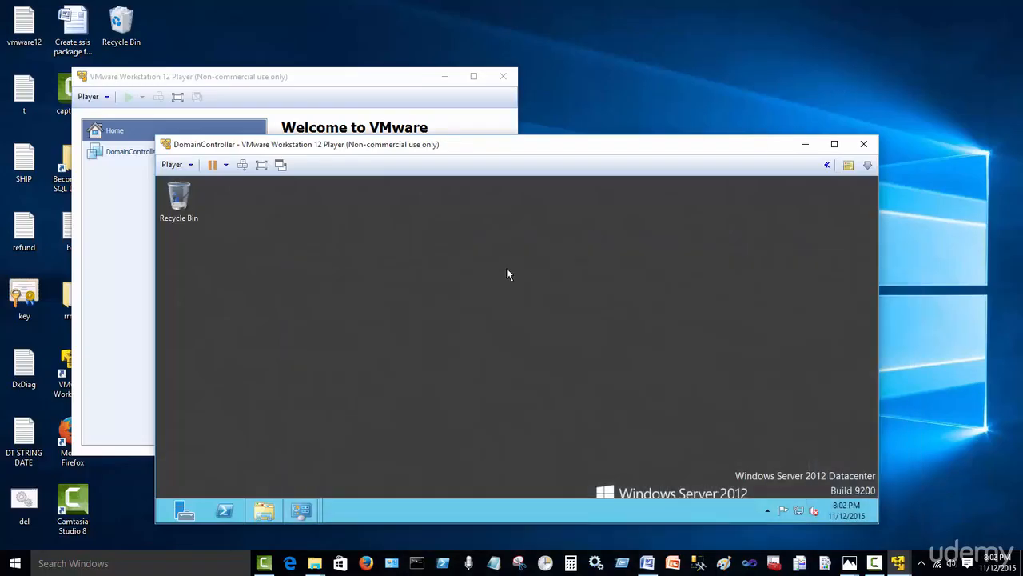
Step: Maximize the DomainController VM window from its title bar to show the full Windows Server 2012 desktop
double_click(489, 147)
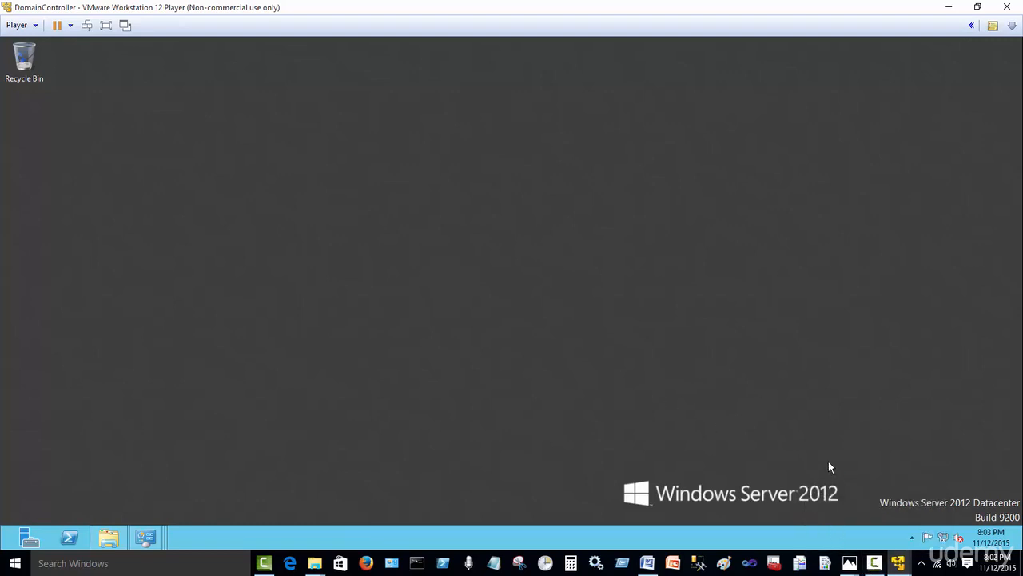
click(874, 563)
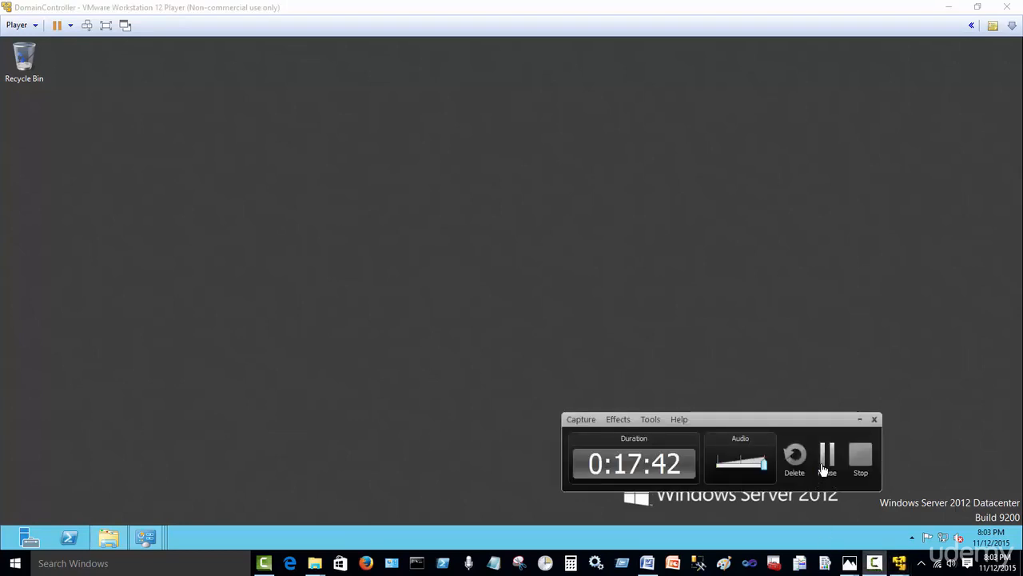